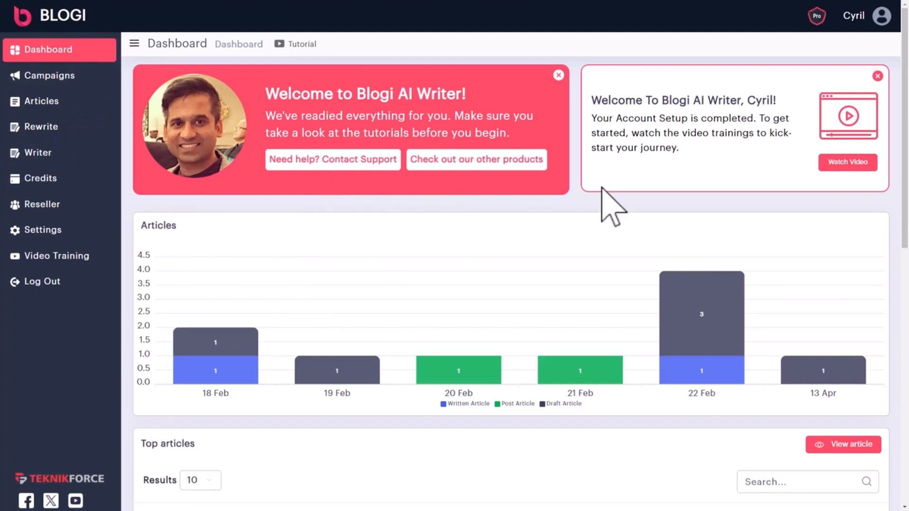
Start the getting-started video training and scroll through the dashboard
click(850, 163)
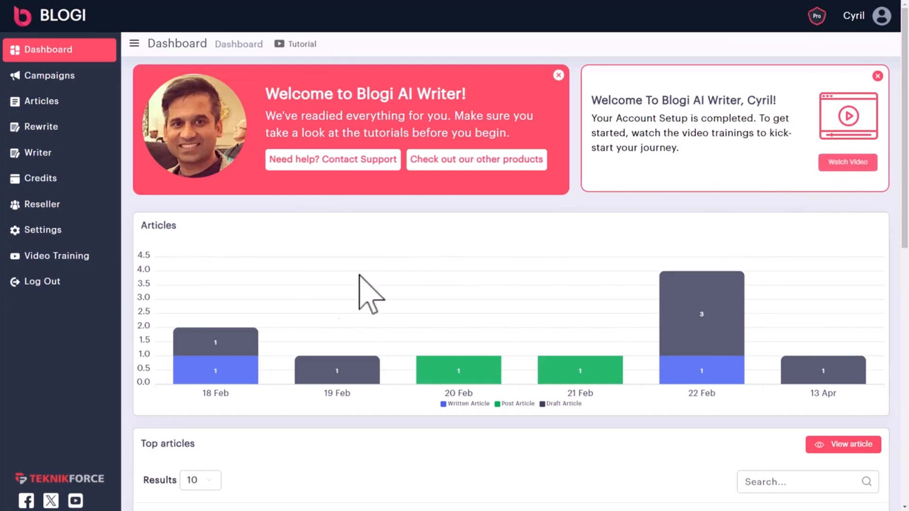
scroll(288, 314, down, 1)
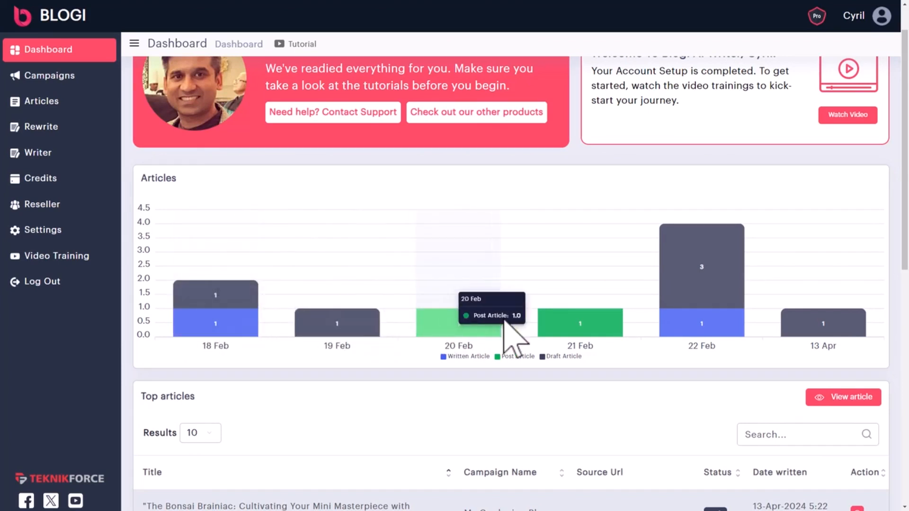
scroll(568, 341, down, 1)
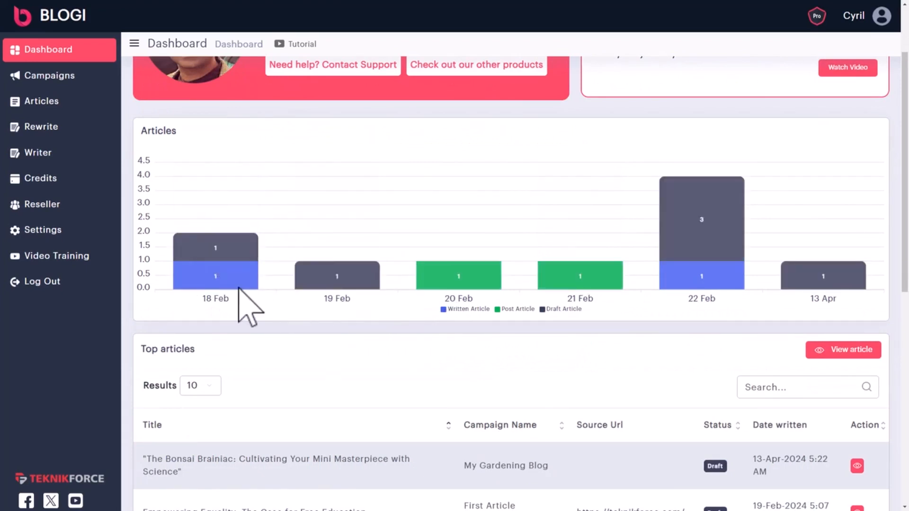
mouse_move(244, 303)
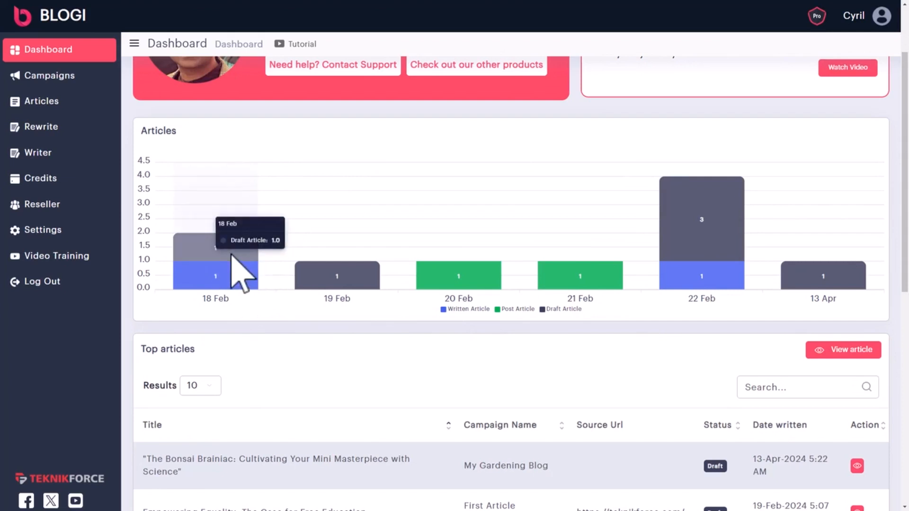
mouse_move(668, 294)
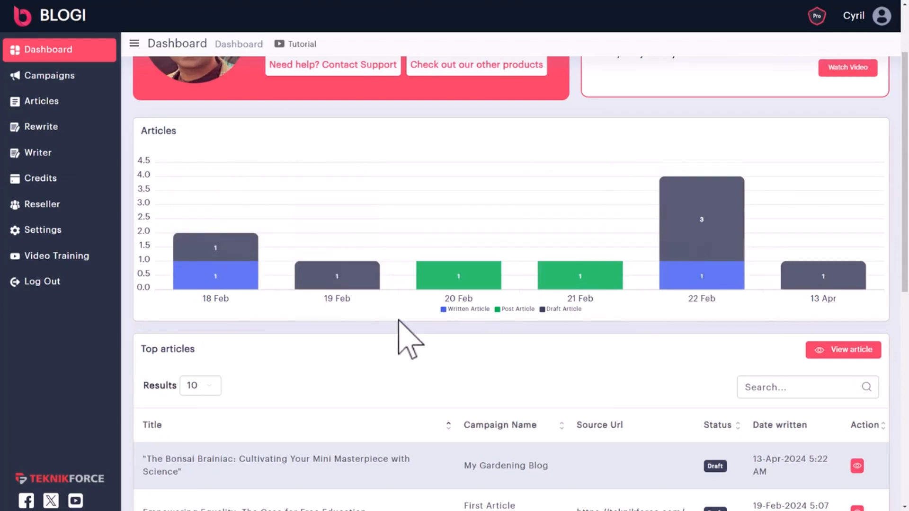
mouse_move(313, 287)
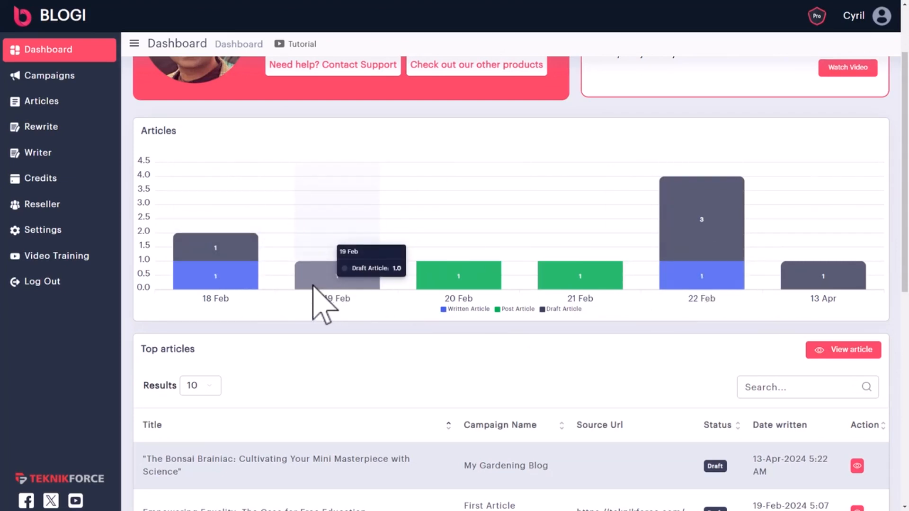
scroll(314, 286, down, 4)
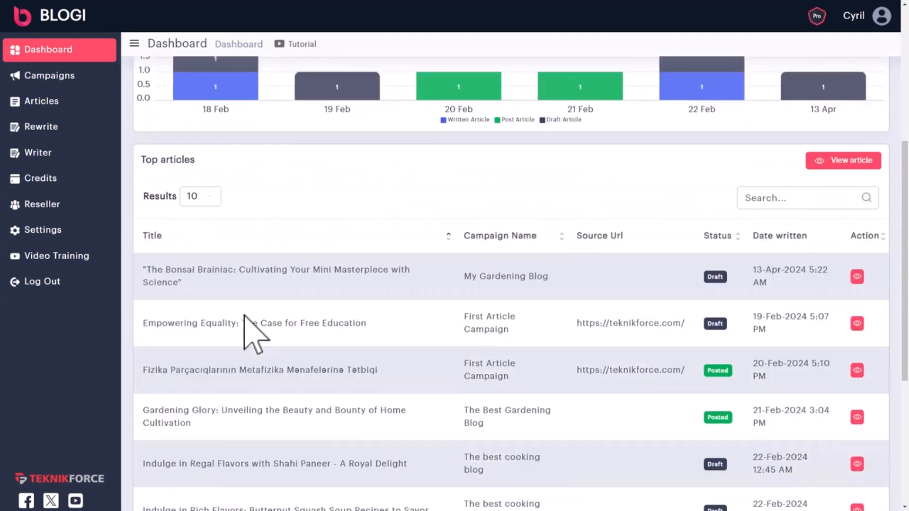
scroll(293, 306, down, 3)
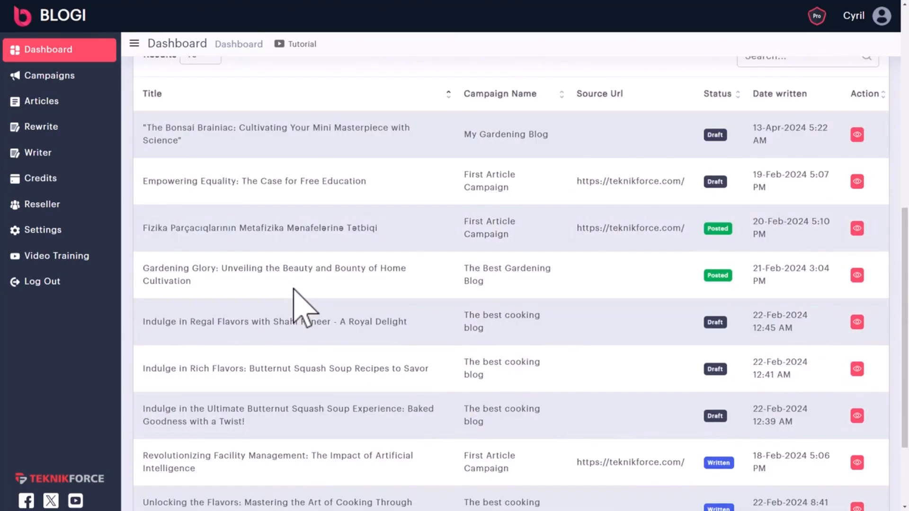
scroll(822, 334, down, 2)
scroll(828, 365, up, 6)
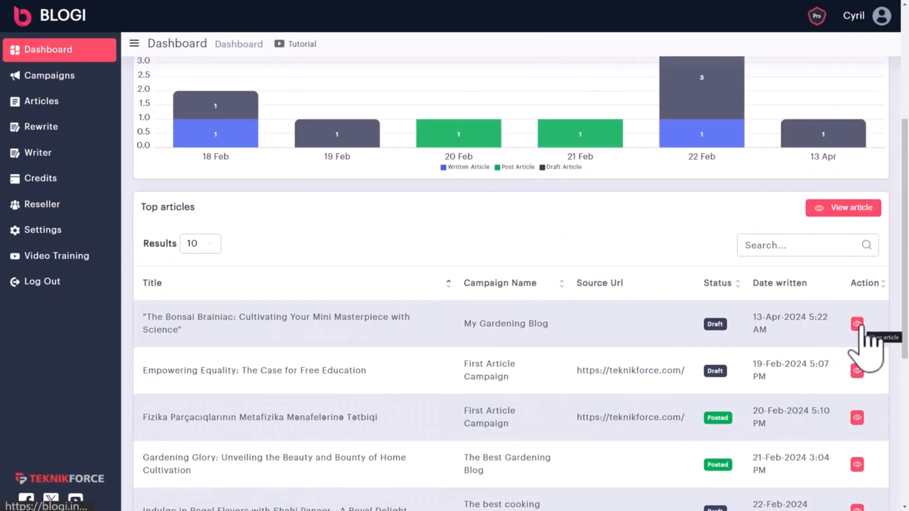
View the Fizika Parçacıqlarının Metafizika Mənafelərinə Tətbiqi article, then open the Shahi Paneer recipe article
click(857, 418)
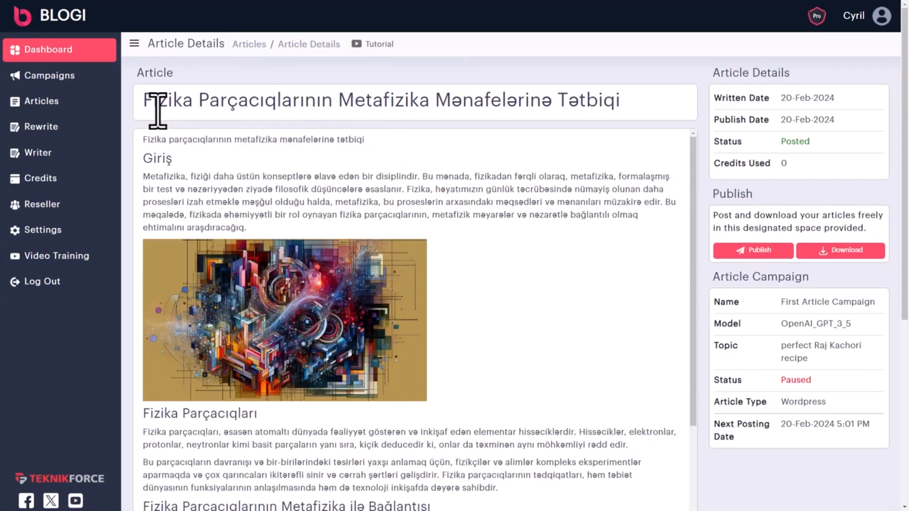
drag(158, 110, 286, 108)
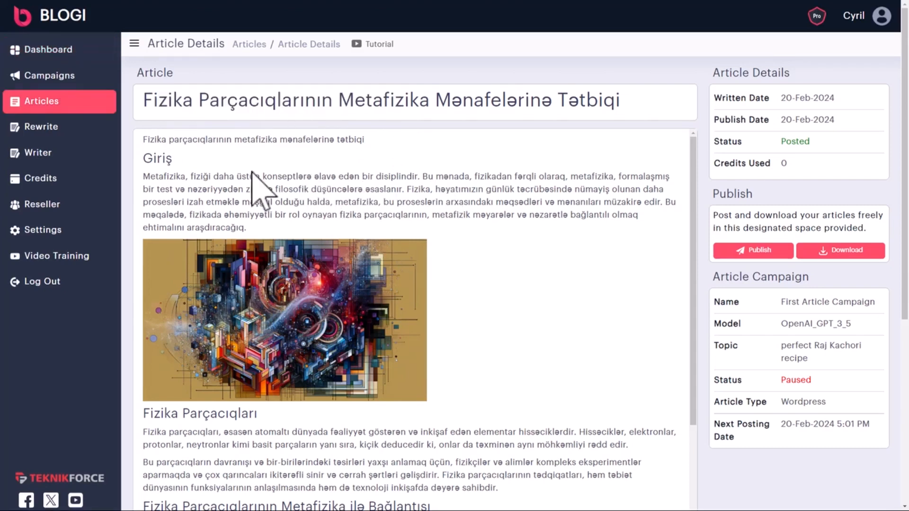
scroll(384, 217, down, 1)
right_click(516, 258)
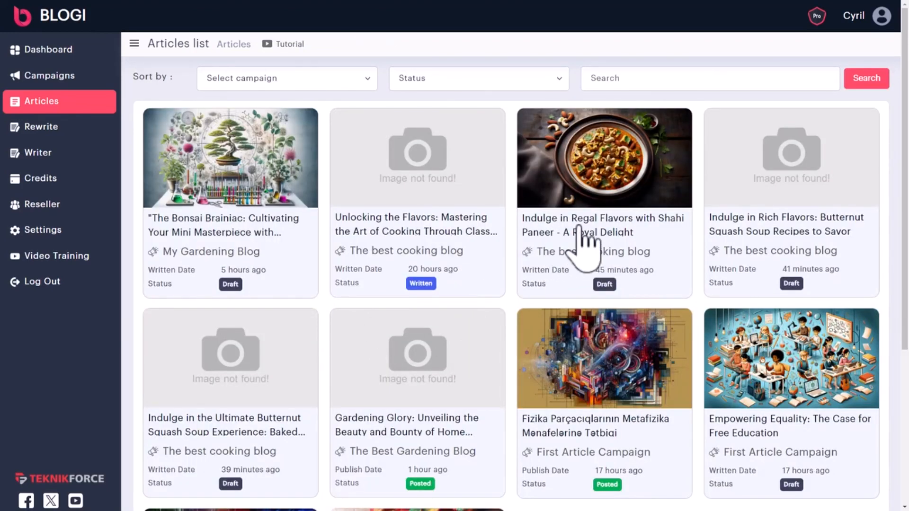
click(586, 250)
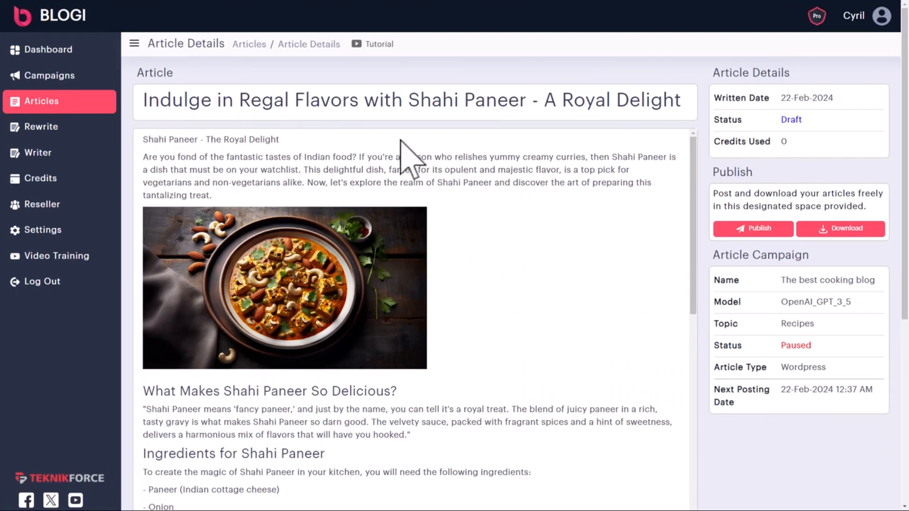
Read the Shahi Paneer title and the article's opening section
drag(200, 100, 425, 119)
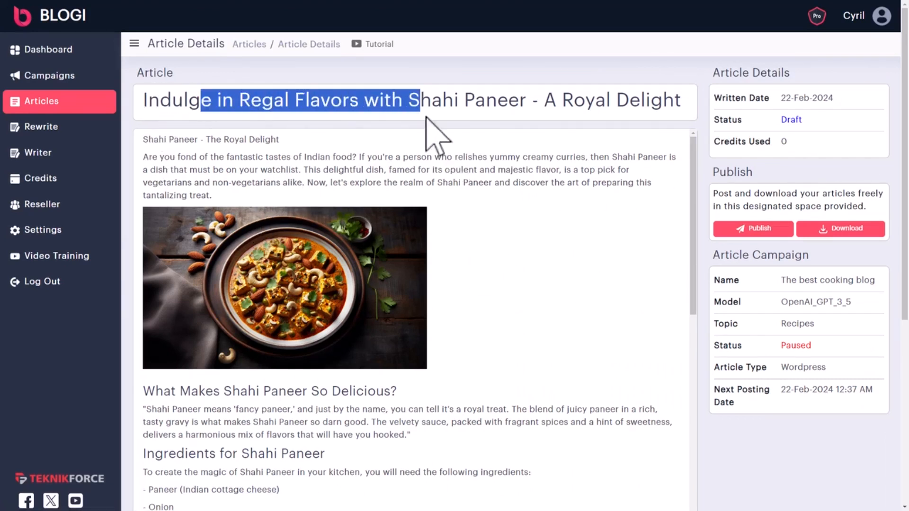
click(444, 170)
scroll(265, 275, down, 1)
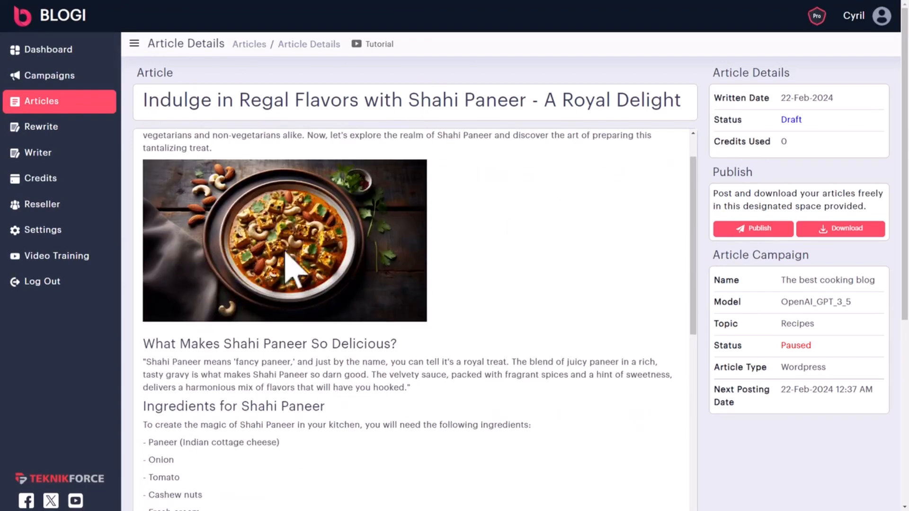
scroll(371, 254, up, 1)
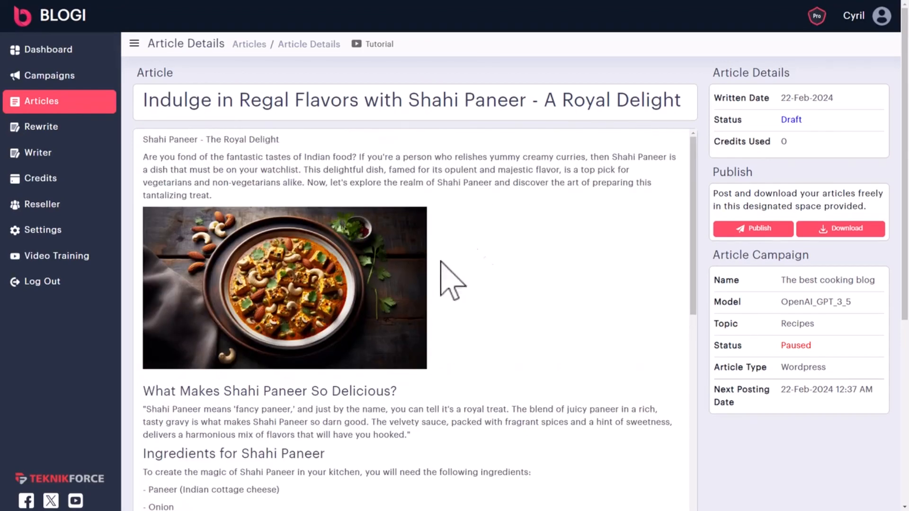
scroll(284, 284, down, 1)
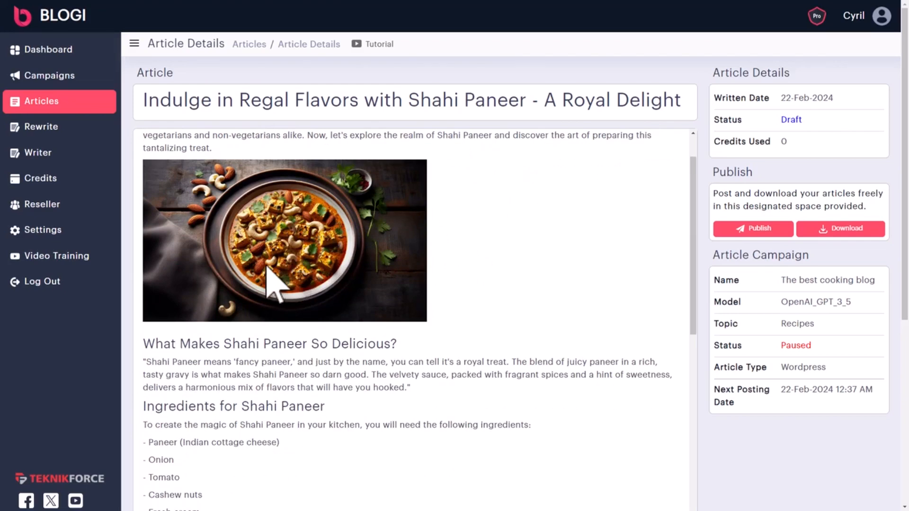
scroll(301, 322, down, 3)
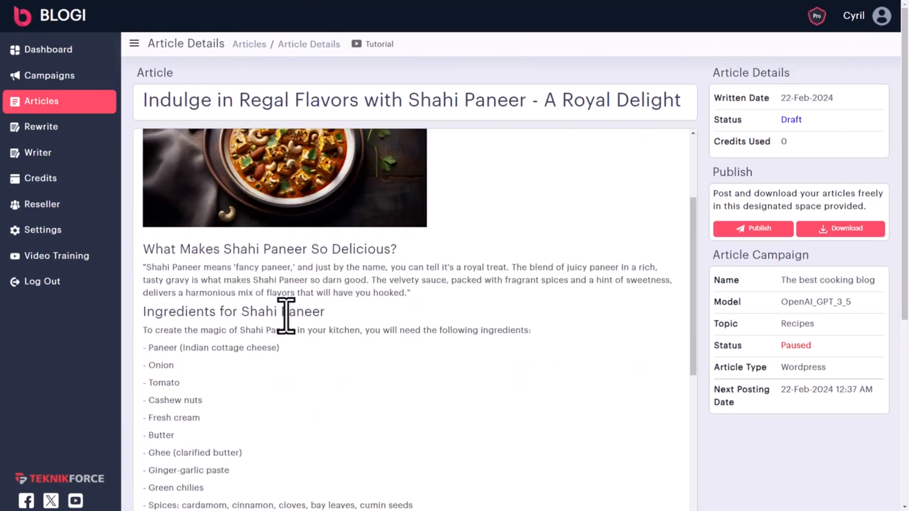
scroll(195, 260, down, 1)
scroll(183, 225, up, 1)
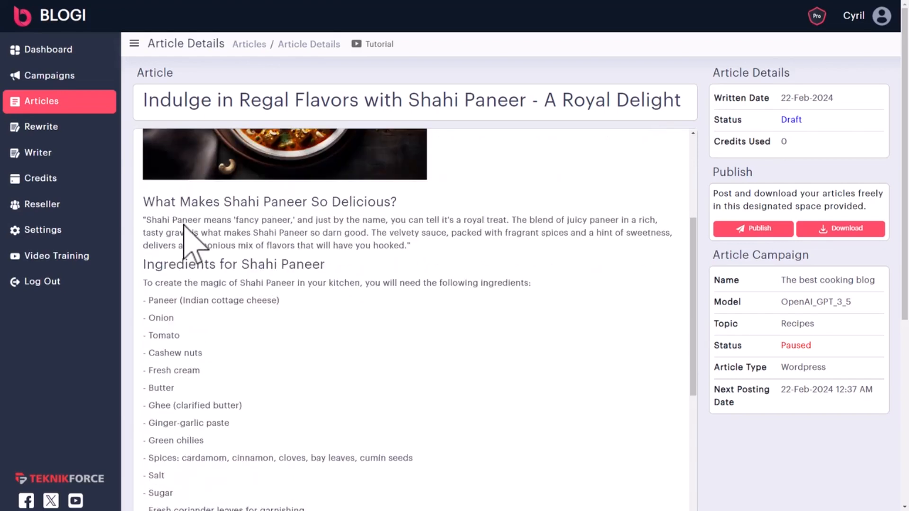
scroll(163, 376, down, 2)
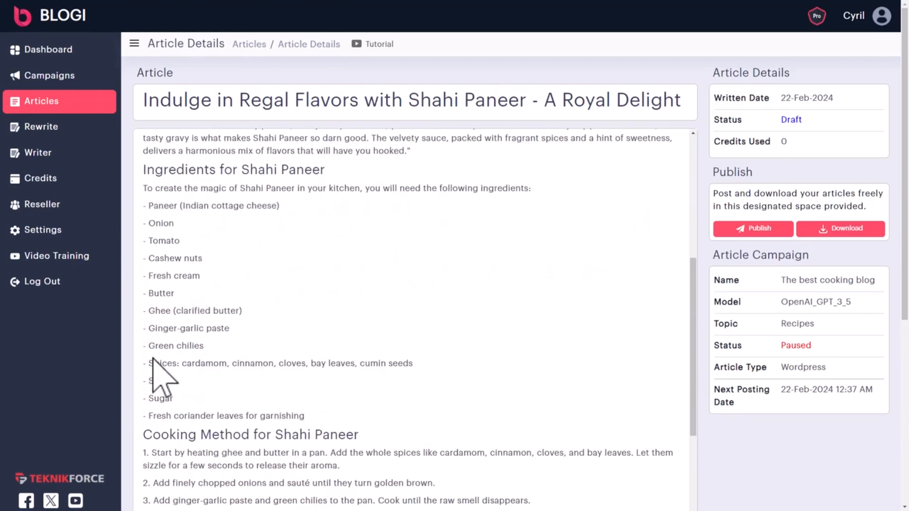
Read through the ingredients and recipe steps down to the meta description and slug
drag(167, 171, 295, 211)
click(279, 274)
scroll(251, 332, down, 2)
scroll(256, 346, down, 3)
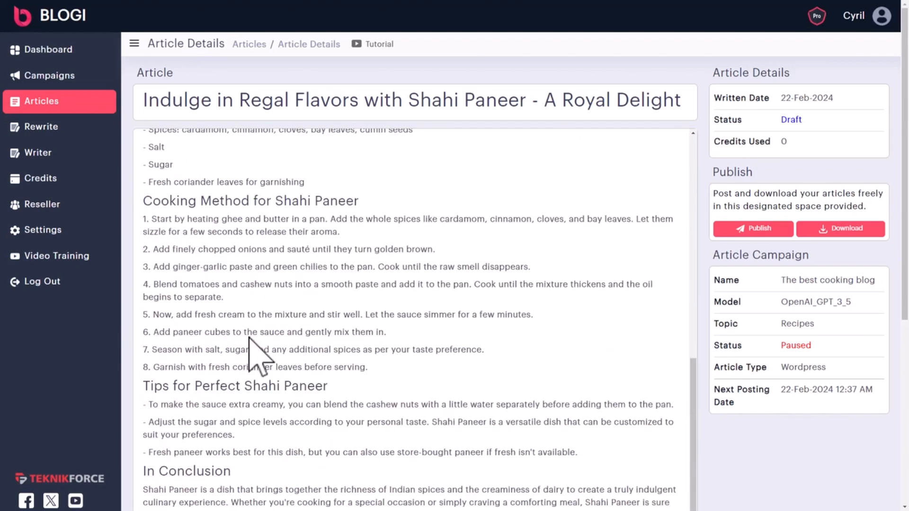
scroll(261, 383, down, 3)
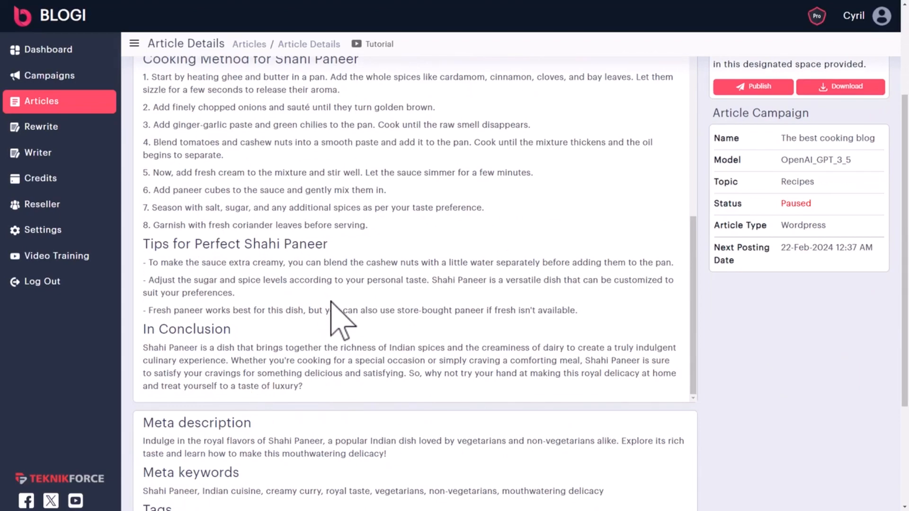
scroll(331, 303, down, 3)
scroll(329, 299, up, 6)
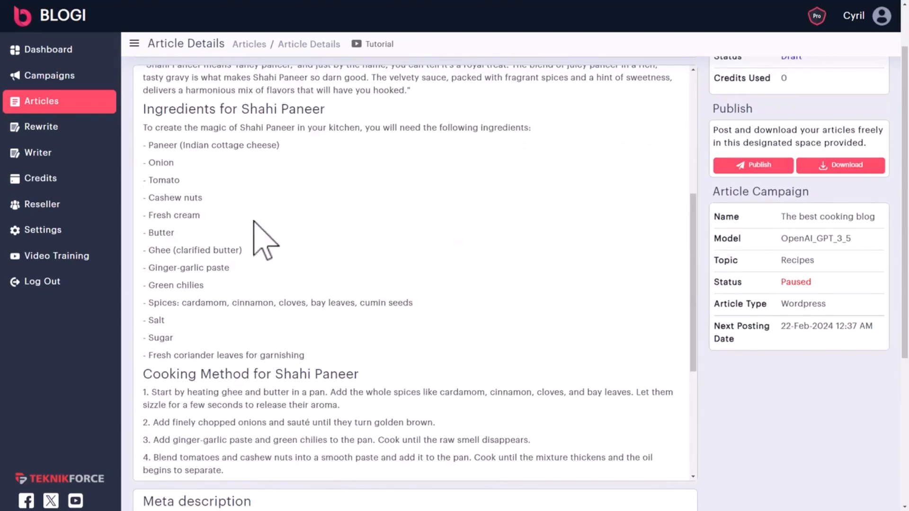
scroll(269, 257, up, 7)
scroll(303, 203, down, 8)
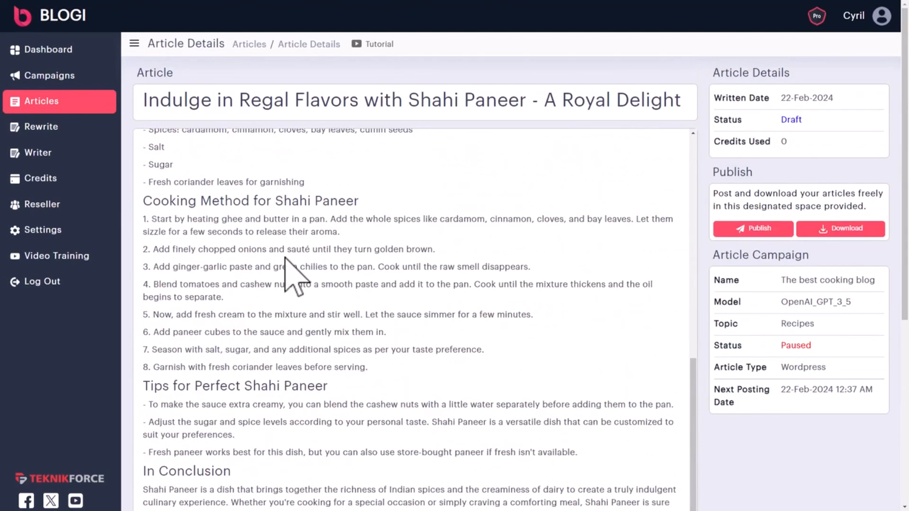
scroll(286, 258, down, 6)
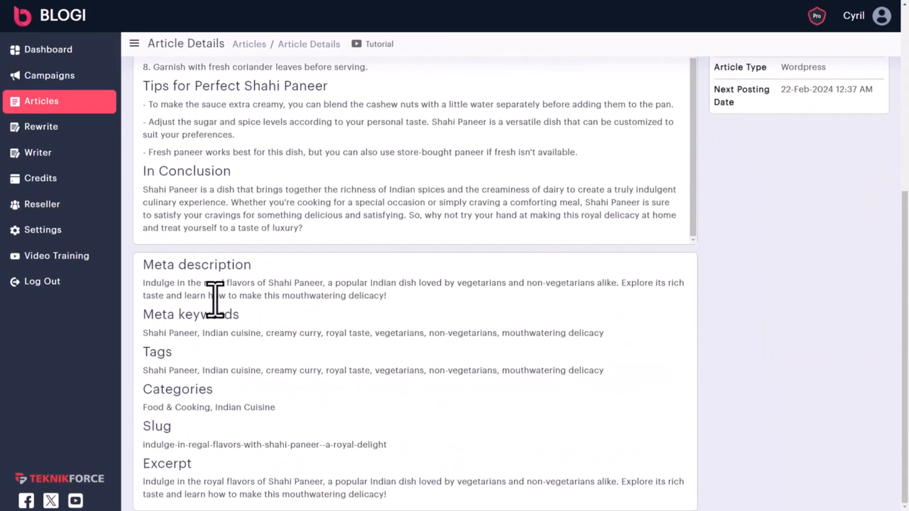
Review the Shahi Paneer draft's meta description, meta keywords and tags
drag(176, 286, 381, 300)
drag(159, 334, 593, 338)
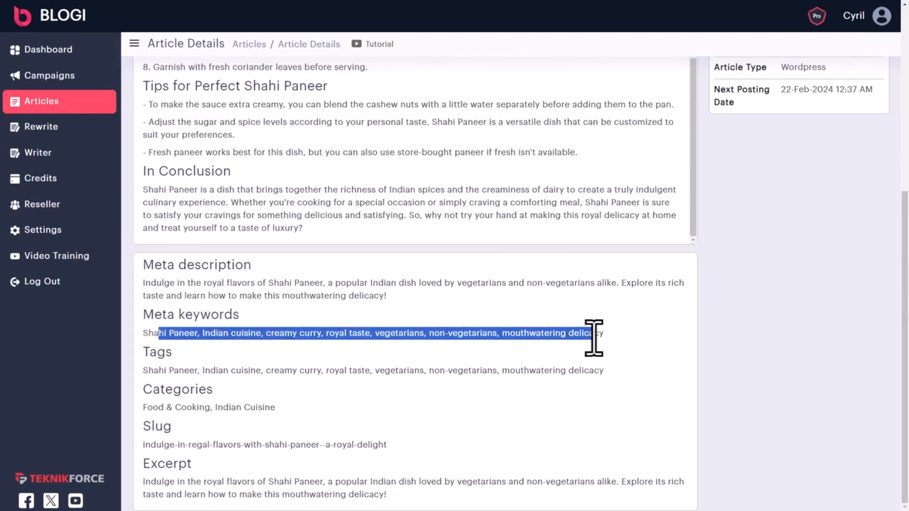
click(248, 349)
drag(208, 334, 472, 334)
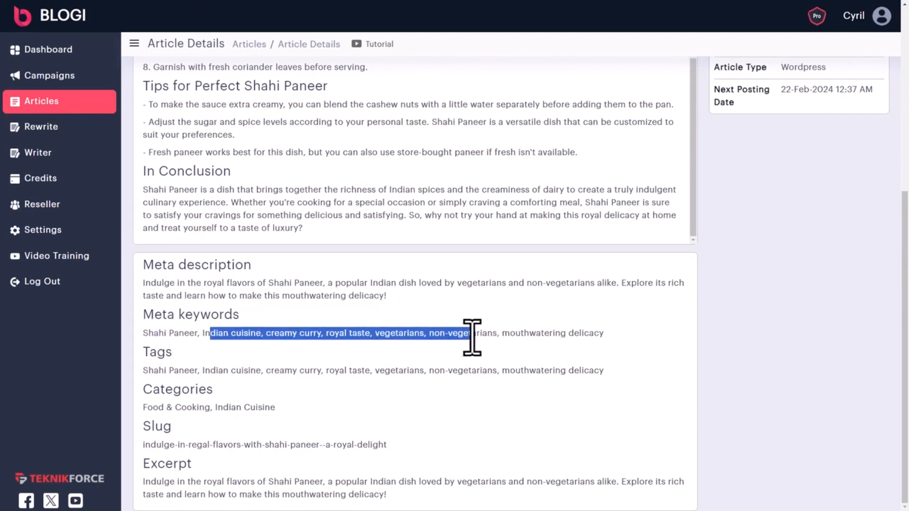
drag(581, 333, 575, 372)
click(169, 346)
click(574, 370)
Review the categories, slug and excerpt, then return to the top of the draft
drag(163, 416, 249, 407)
click(249, 407)
drag(163, 452, 363, 447)
drag(164, 482, 415, 491)
click(419, 493)
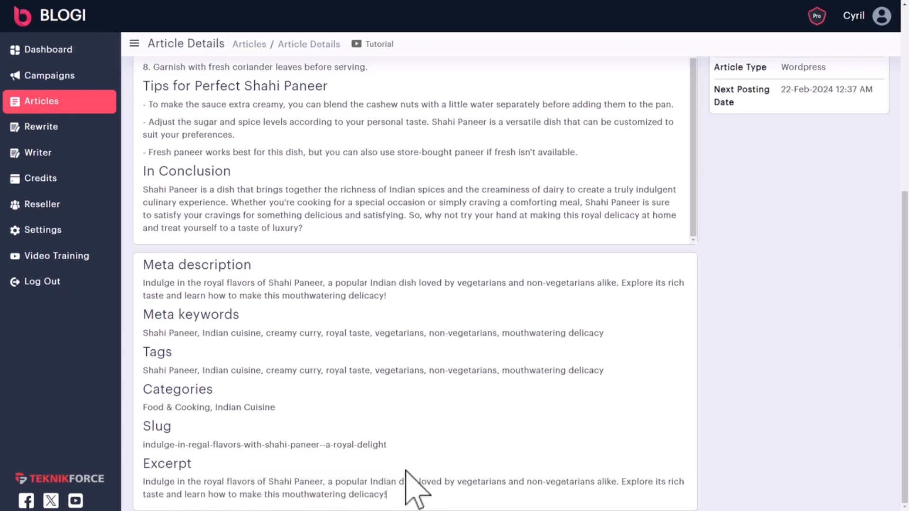
scroll(406, 416, up, 6)
scroll(419, 378, up, 10)
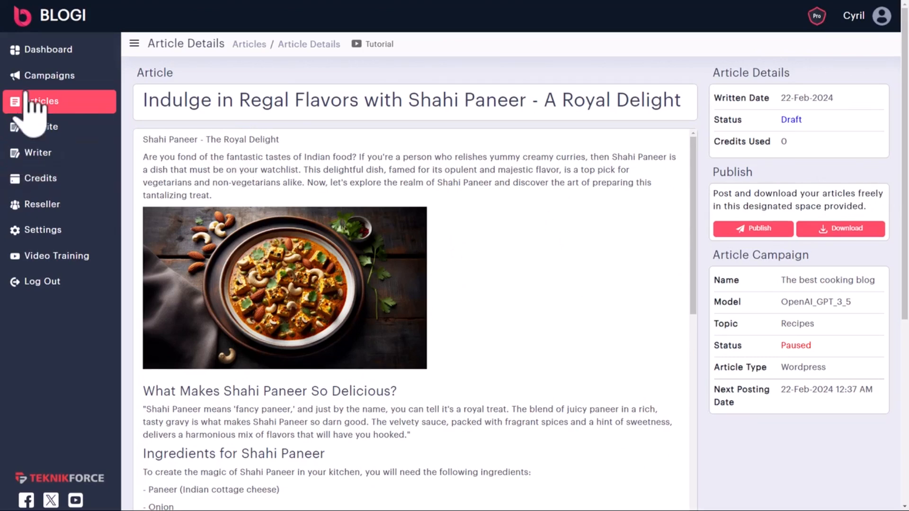
Start a new campaign with a cooking-blog name and the topic Recipes
click(33, 76)
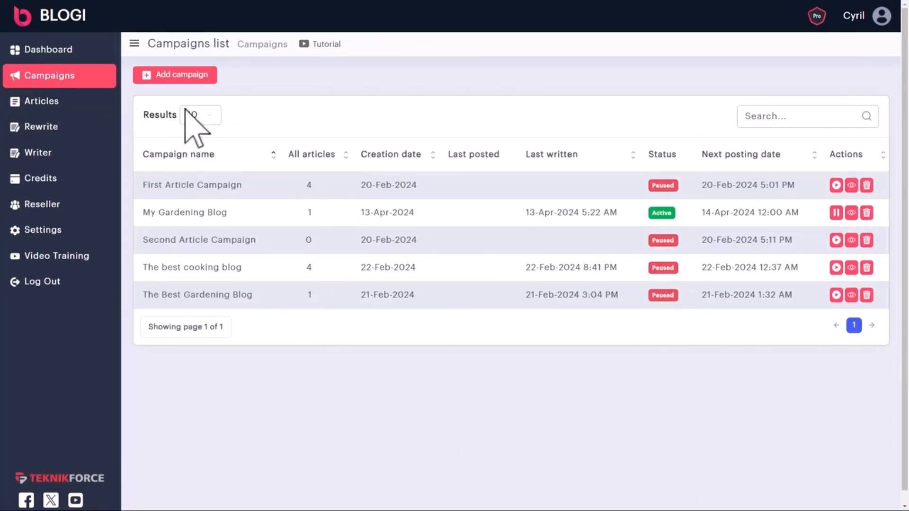
click(197, 76)
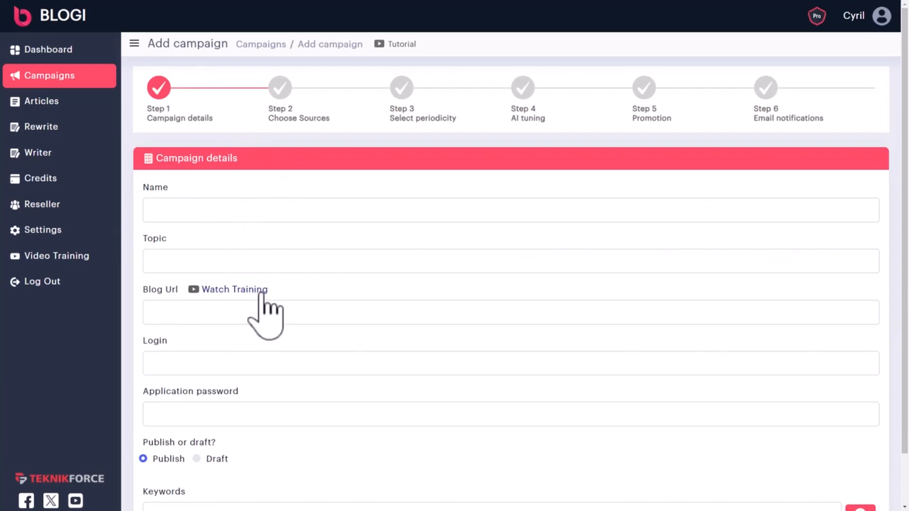
scroll(227, 291, down, 1)
click(209, 163)
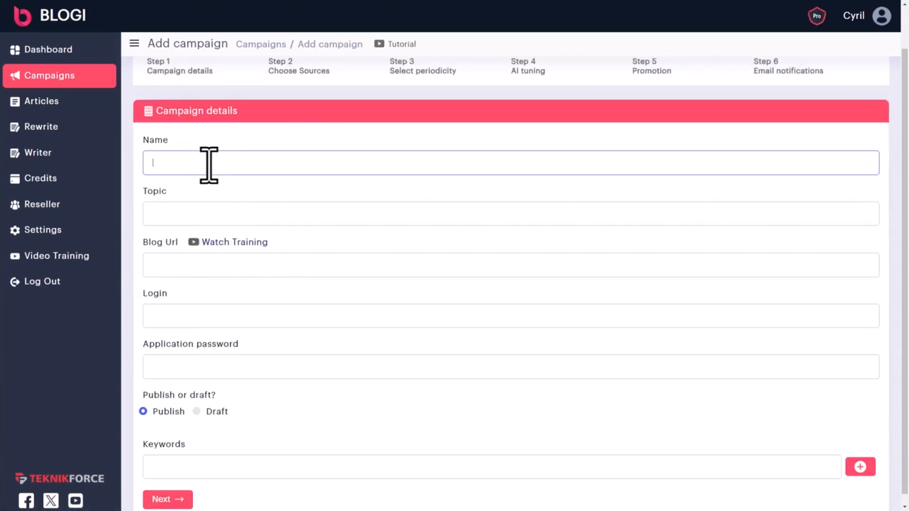
click(180, 204)
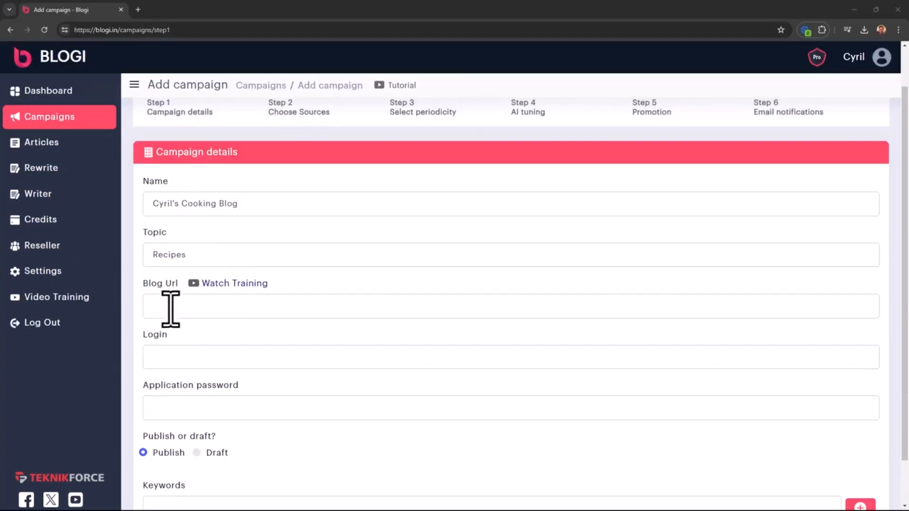
Generate a WordPress application password named blogi on the admin user's profile
click(172, 309)
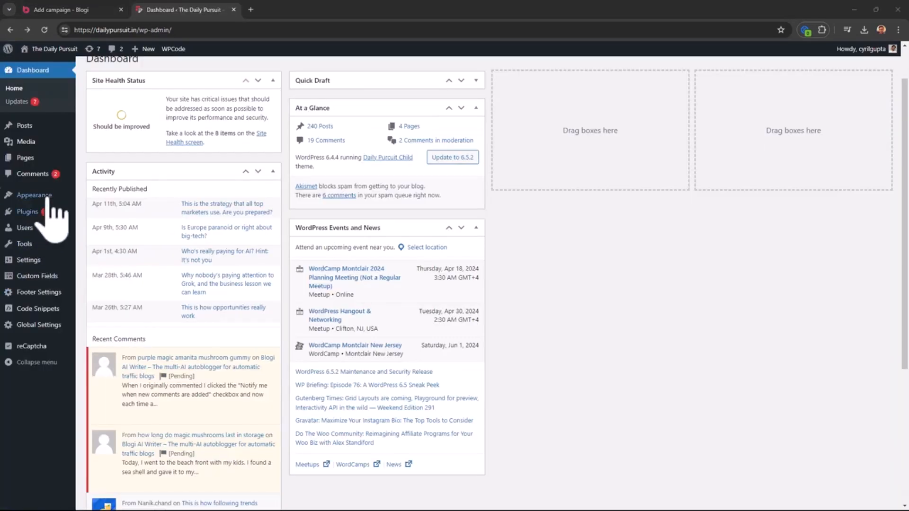
mouse_move(29, 228)
click(29, 228)
click(141, 178)
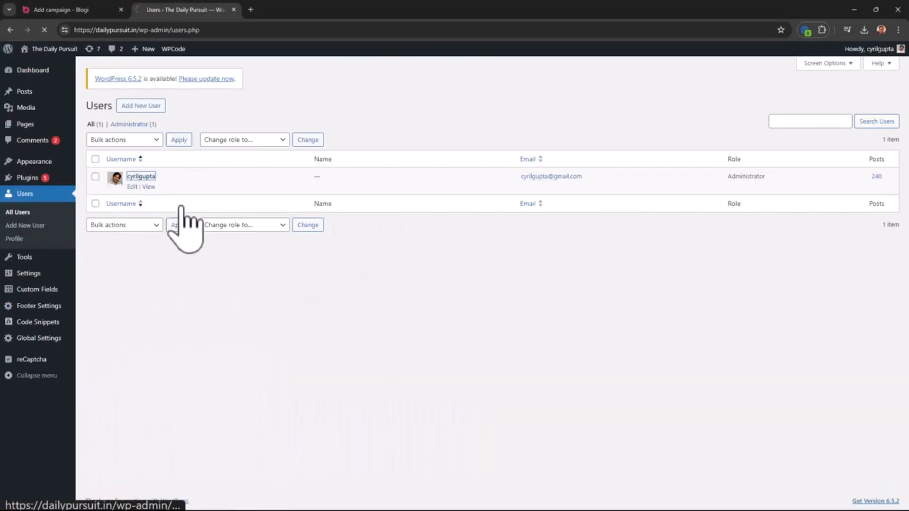
scroll(229, 318, down, 6)
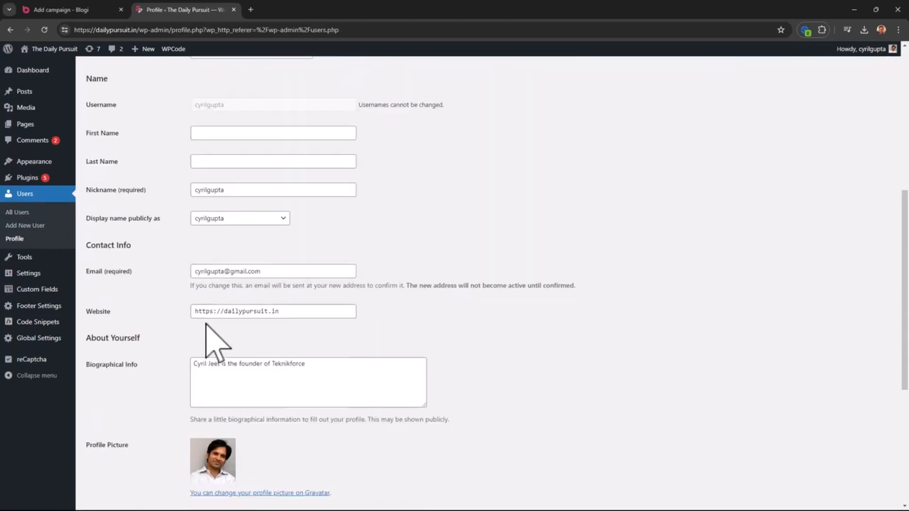
scroll(205, 320, down, 5)
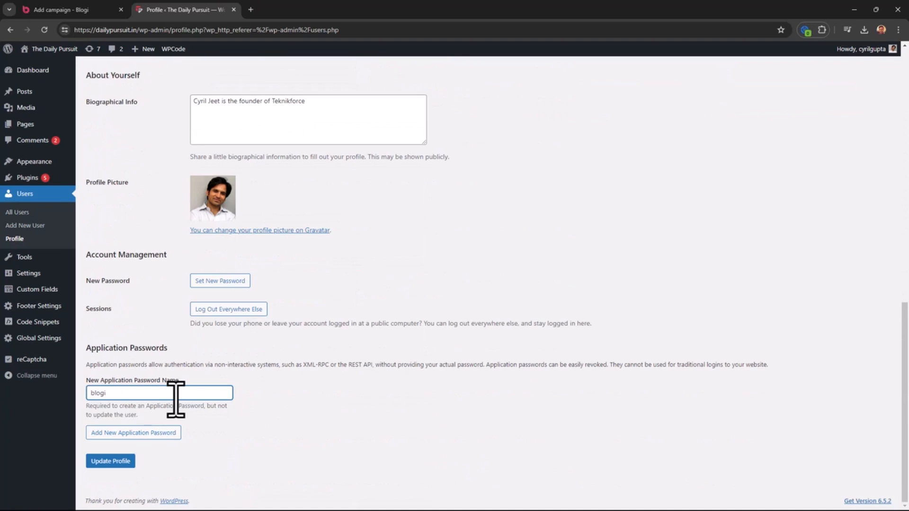
drag(176, 398, 3, 374)
click(253, 409)
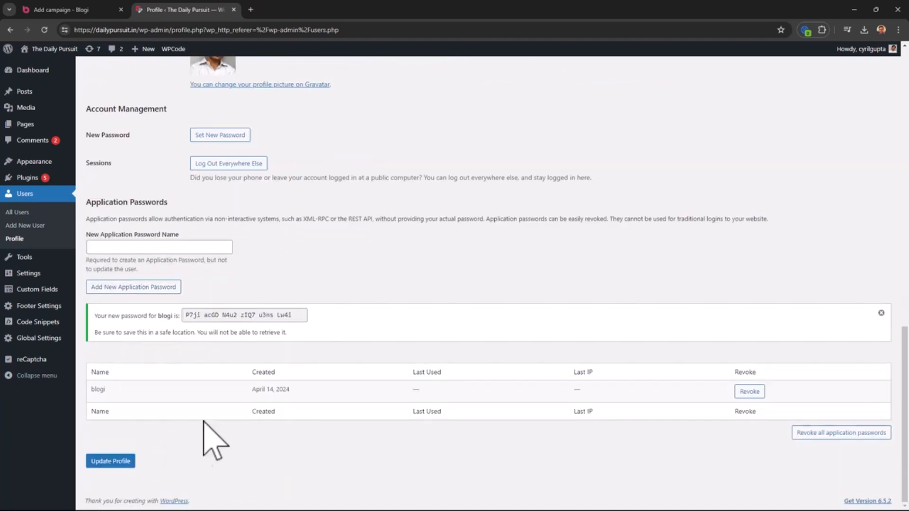
Paste the new application password into the Blogi campaign's Application password field
drag(187, 316, 305, 314)
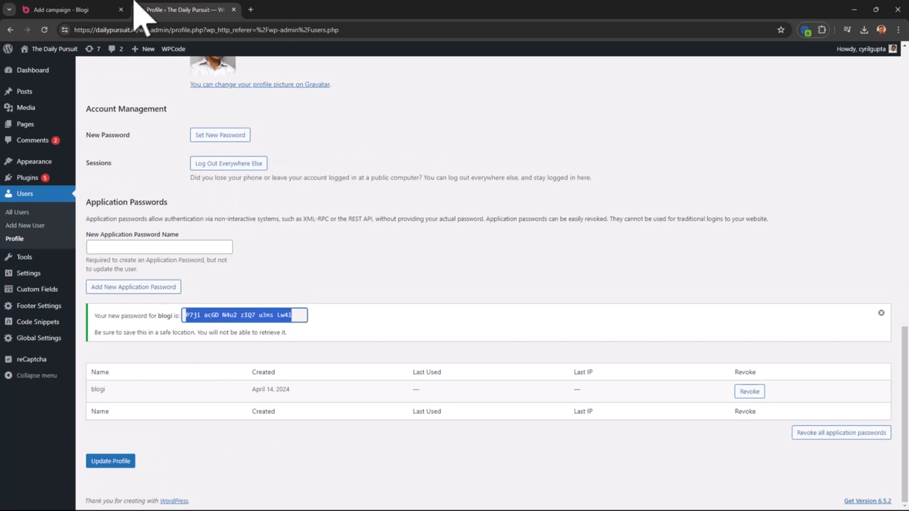
click(93, 10)
click(200, 408)
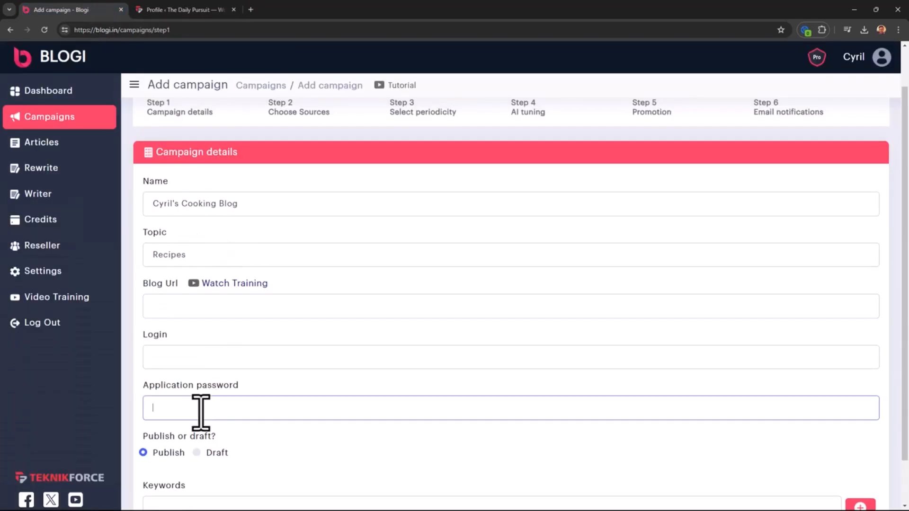
key(ctrl+v)
click(180, 9)
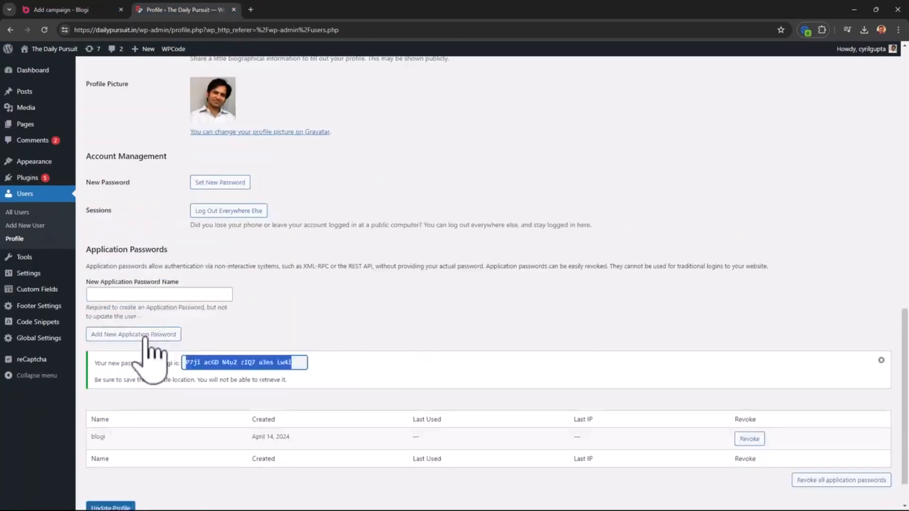
scroll(152, 355, up, 10)
scroll(190, 124, up, 5)
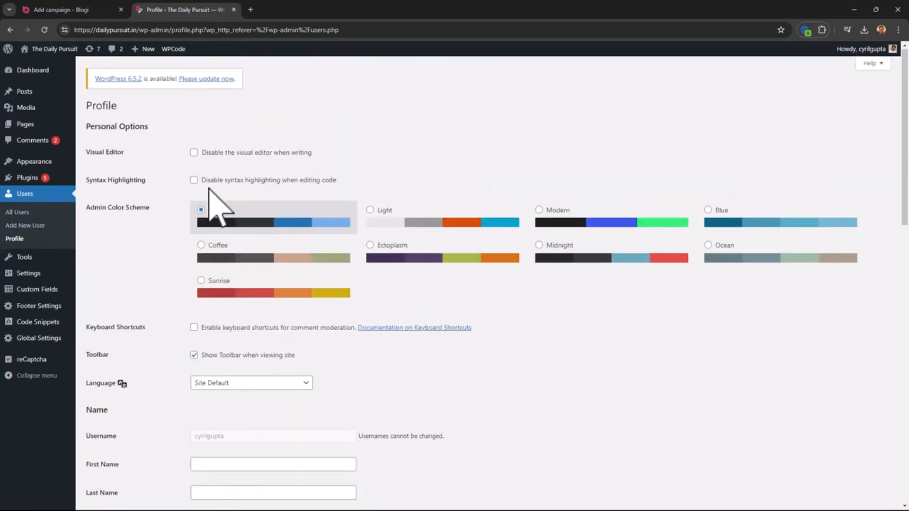
scroll(208, 199, down, 6)
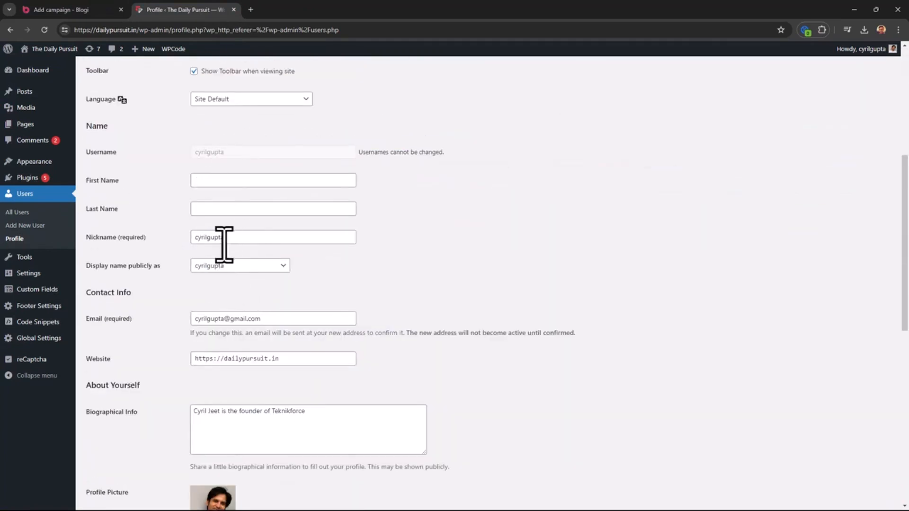
click(92, 10)
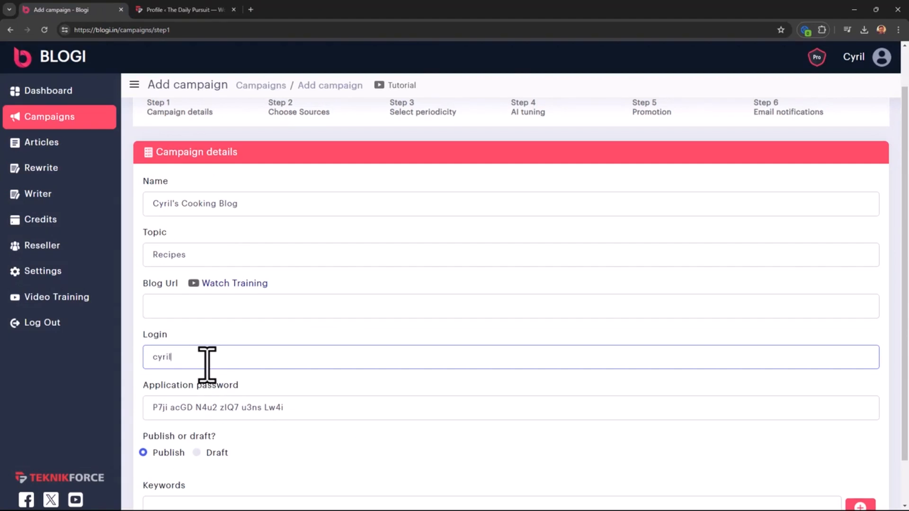
Copy the WordPress site address into the campaign's Blog Url field
click(178, 9)
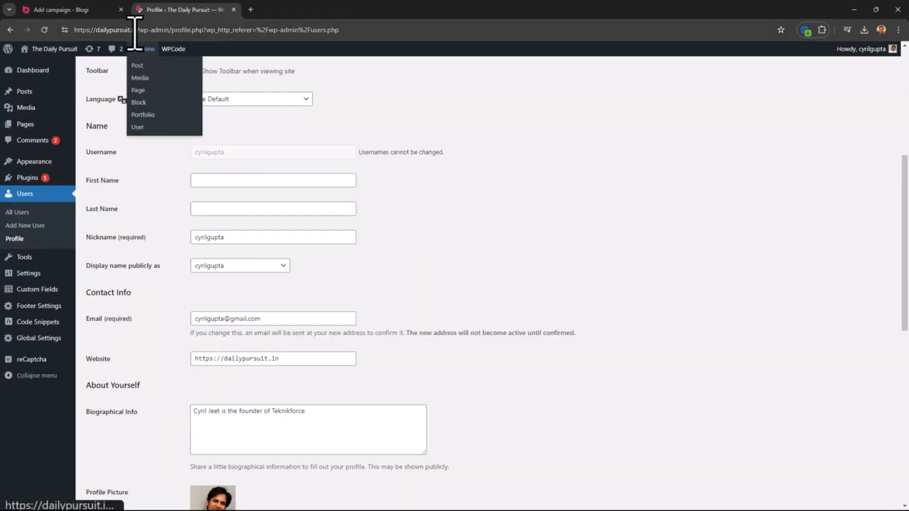
drag(136, 29, 57, 29)
key(ctrl+c)
click(42, 9)
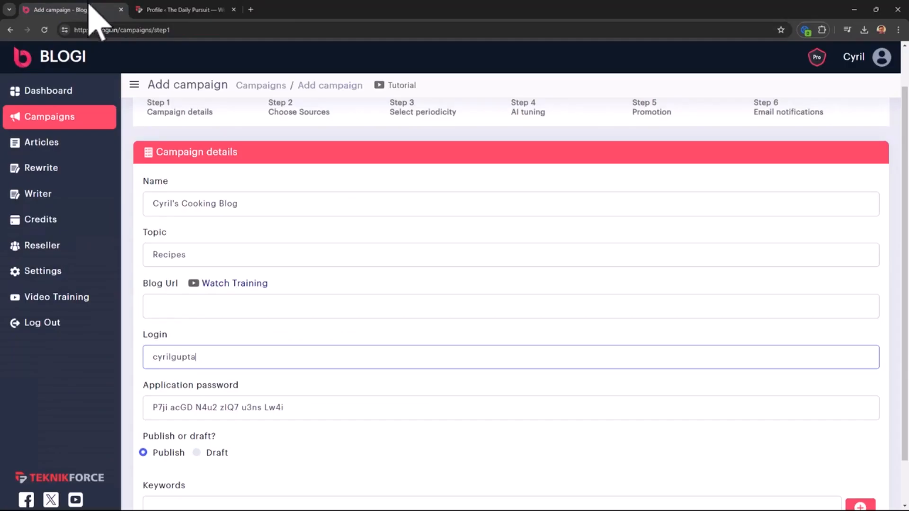
click(162, 306)
key(ctrl+v)
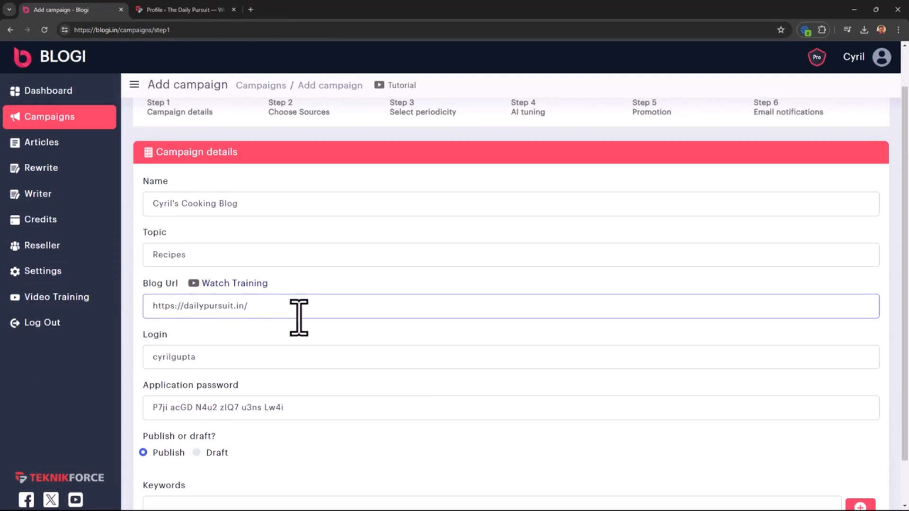
scroll(185, 312, down, 1)
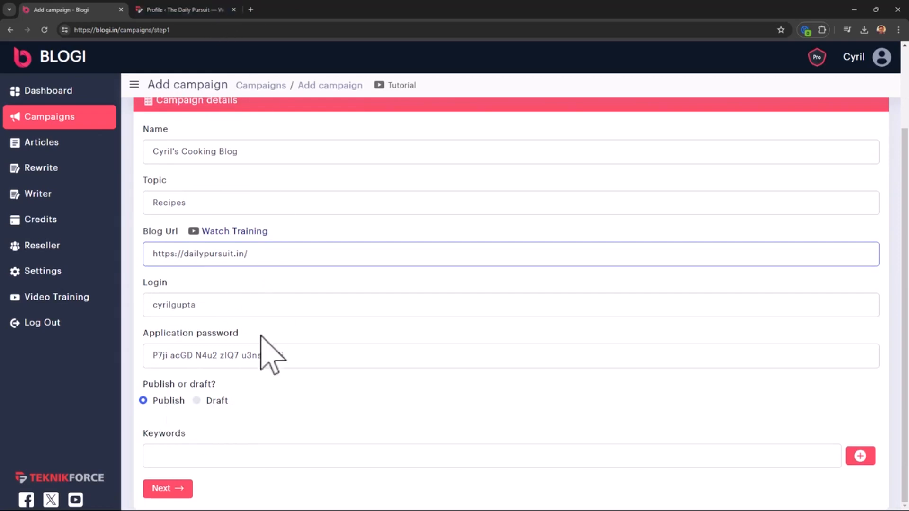
Add the three recipe keywords and continue to the Add Source Website step
click(209, 459)
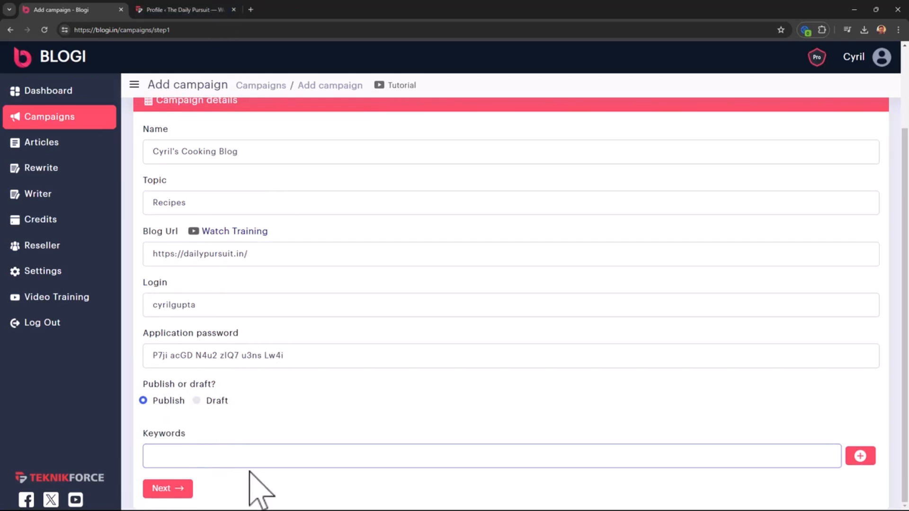
key(ctrl+v)
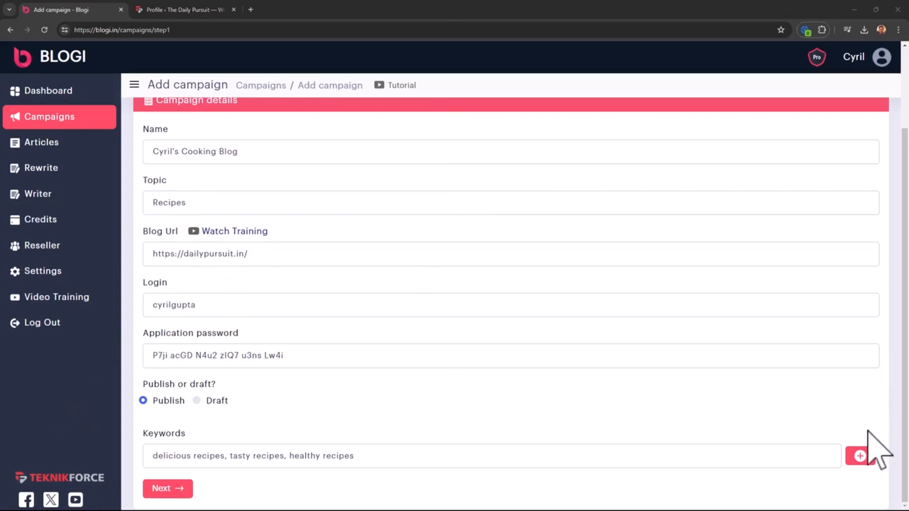
click(861, 456)
scroll(213, 435, down, 1)
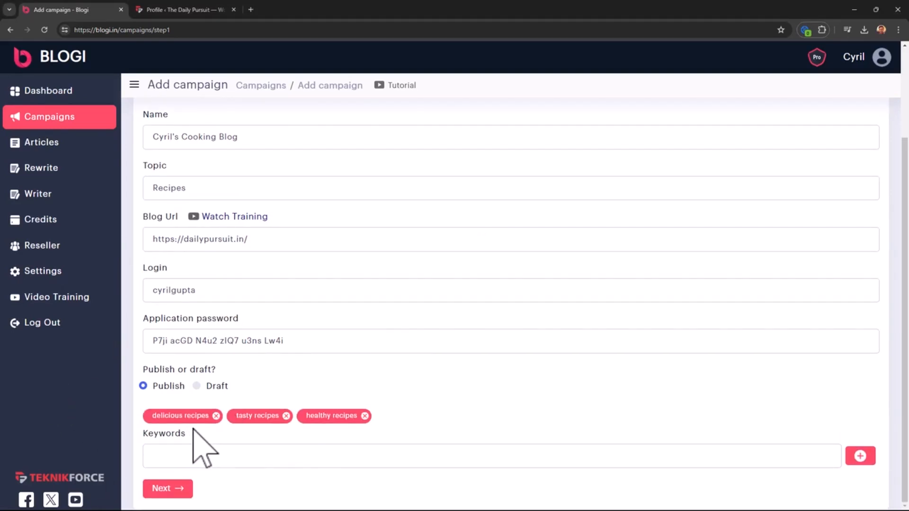
click(288, 462)
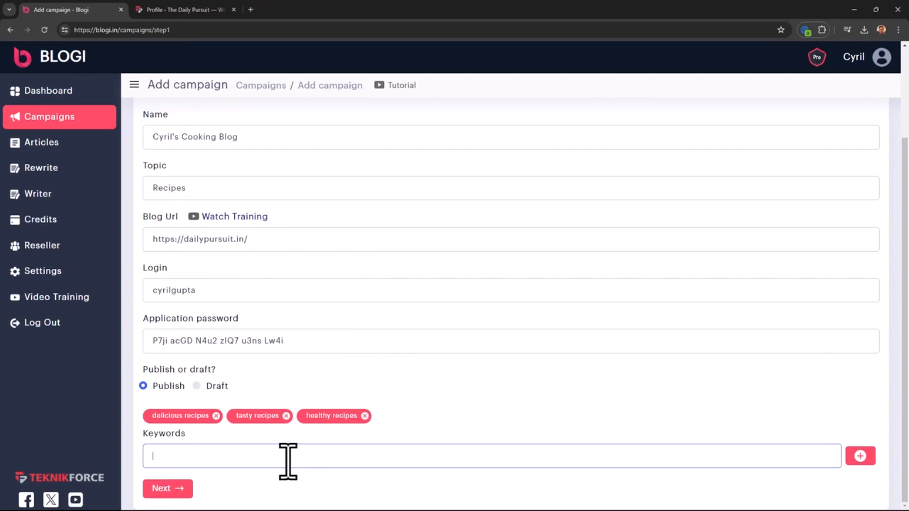
click(179, 488)
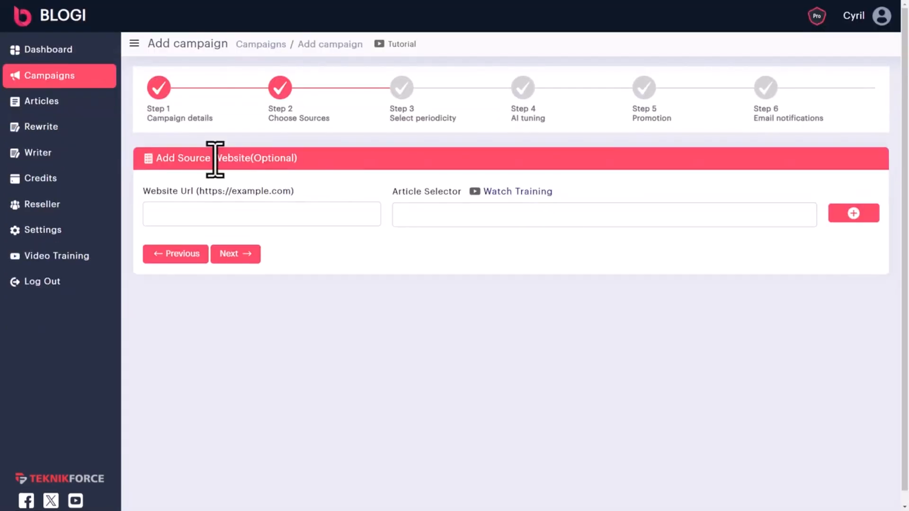
mouse_move(215, 158)
mouse_down()
mouse_move(331, 166)
mouse_move(213, 158)
mouse_up()
click(328, 161)
click(213, 158)
Switch to the Amazing Instant Pot Lentil Tacos recipe page, leaving Website Url empty
click(247, 217)
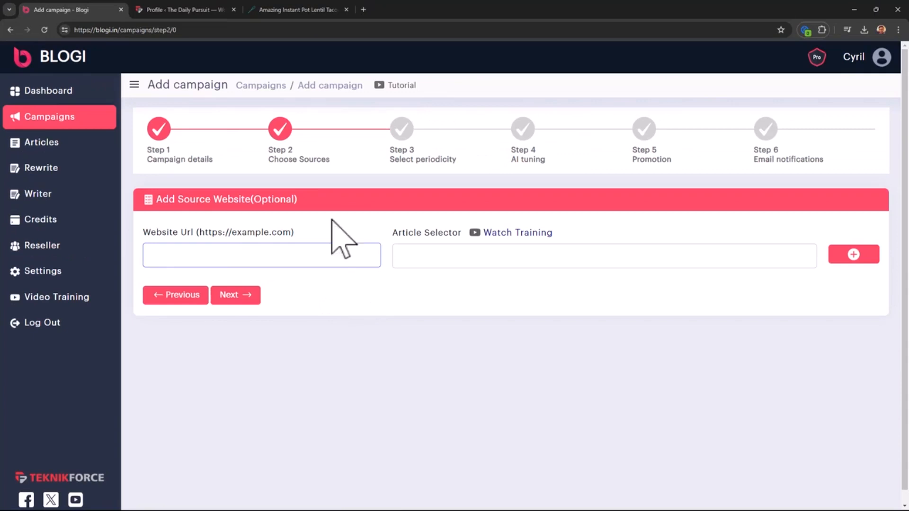
click(327, 9)
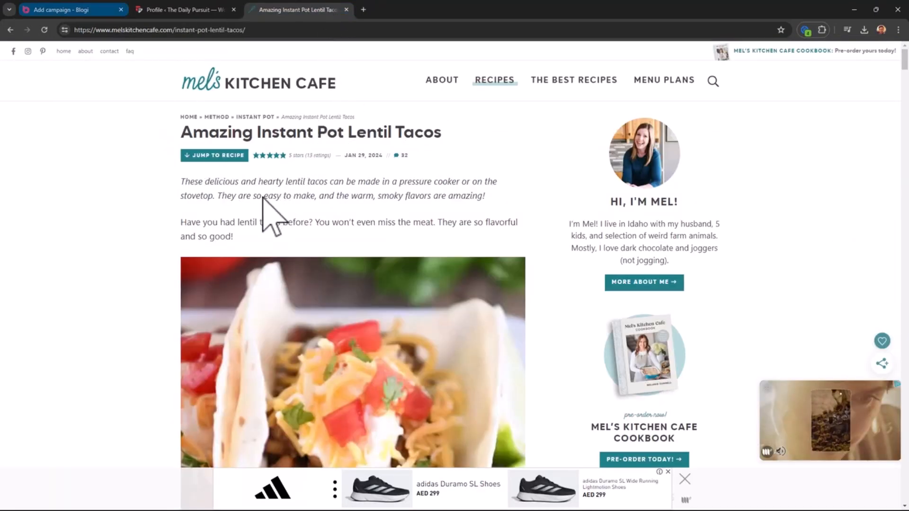
click(71, 9)
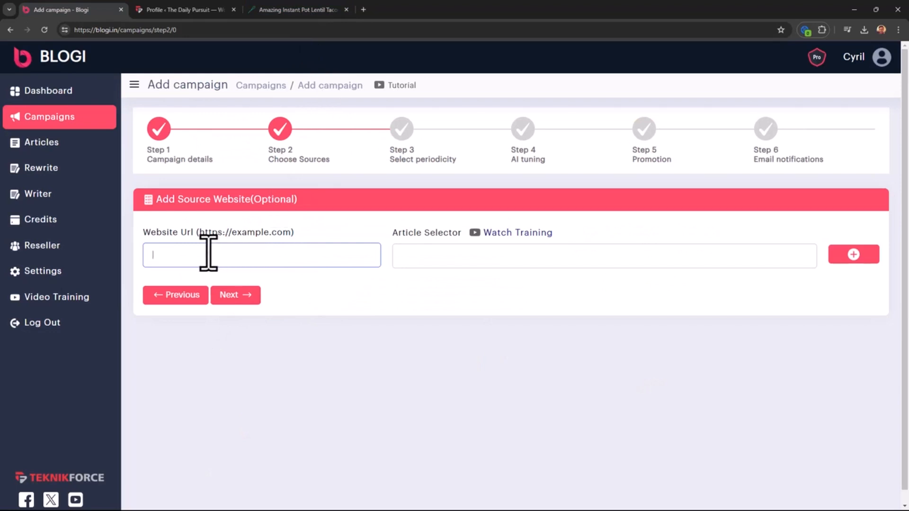
click(323, 11)
scroll(208, 239, down, 5)
scroll(219, 258, up, 5)
Copy the selector of the recipe's article.post.single-post-content element using DevTools
right_click(117, 223)
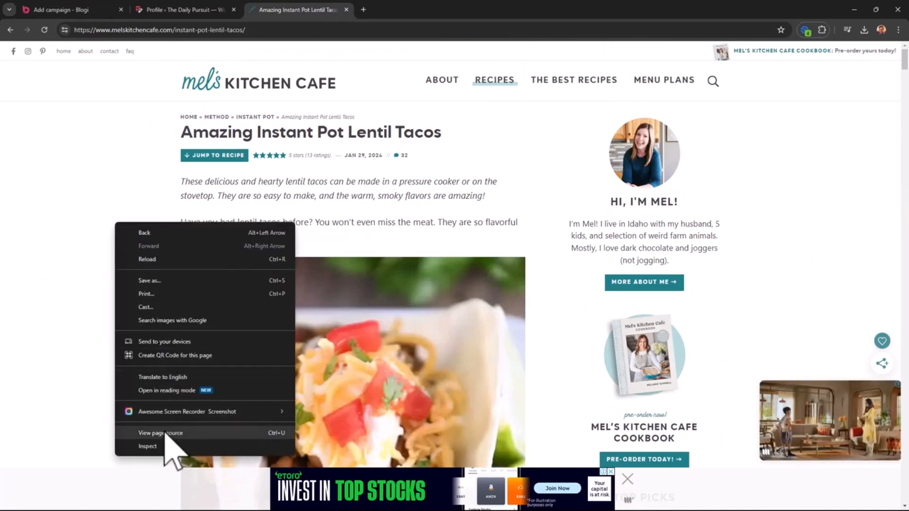
click(147, 447)
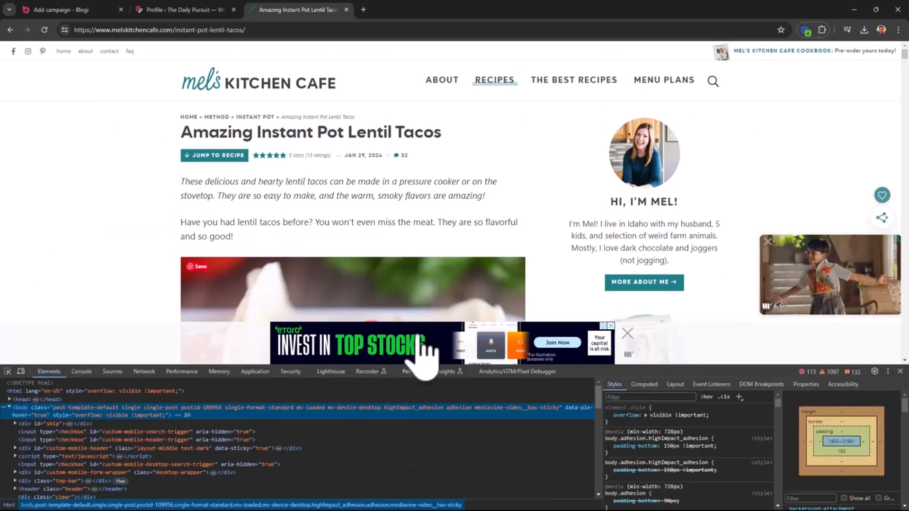
click(8, 372)
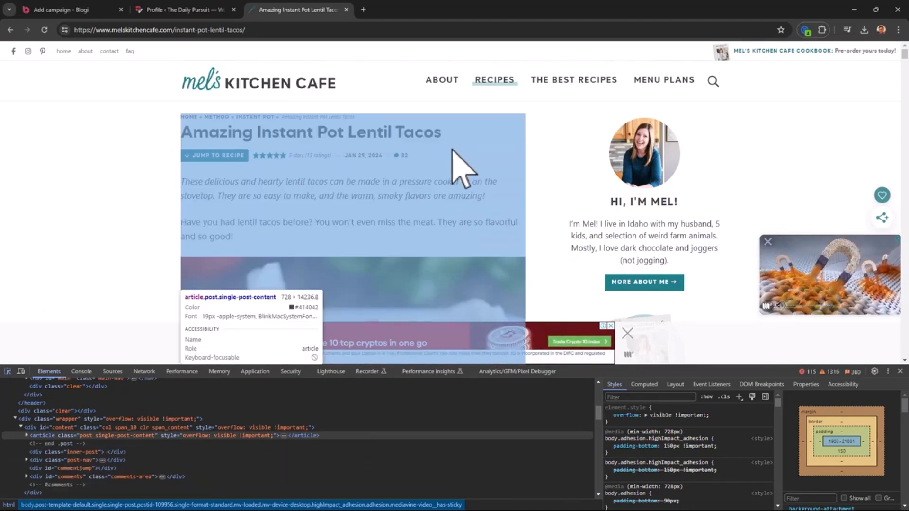
click(452, 150)
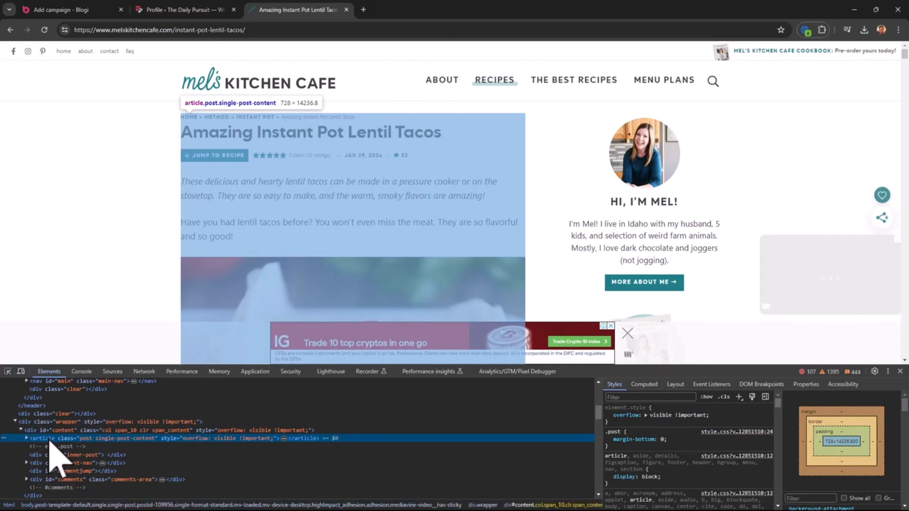
right_click(49, 442)
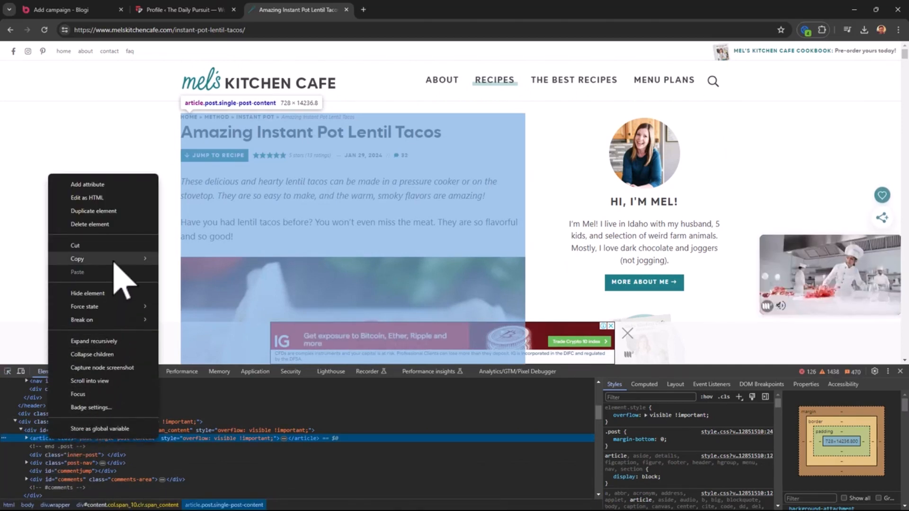
mouse_move(121, 279)
click(192, 296)
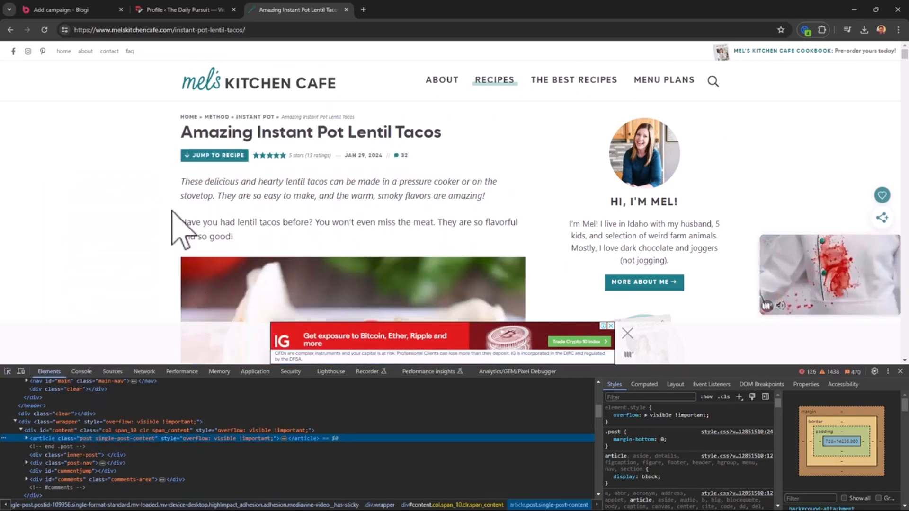
click(94, 5)
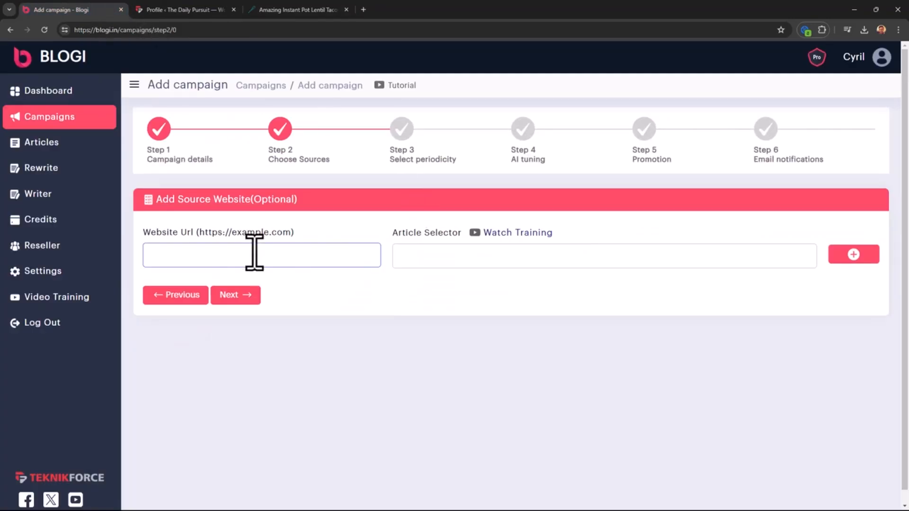
Enter the #content > article selector and the melskitchencafe.com address, and add the website
click(476, 256)
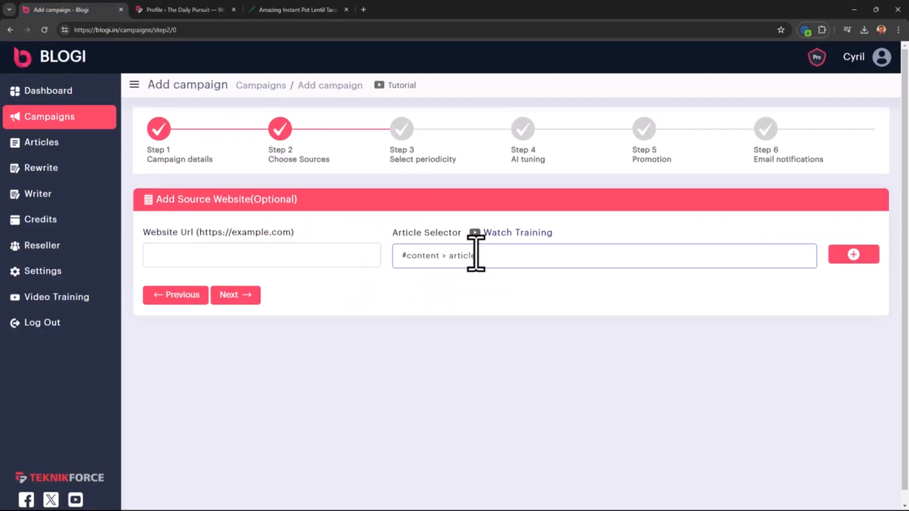
click(304, 9)
drag(172, 31, 72, 2)
click(73, 8)
click(279, 258)
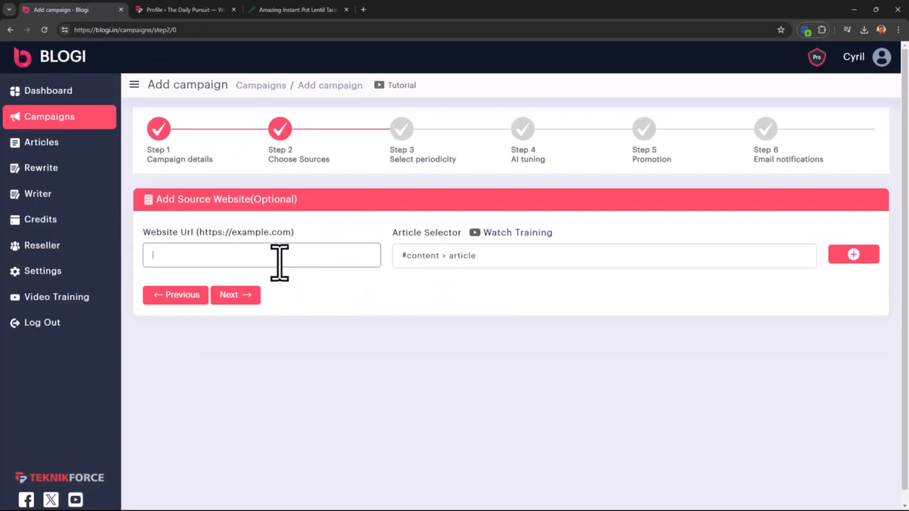
click(855, 255)
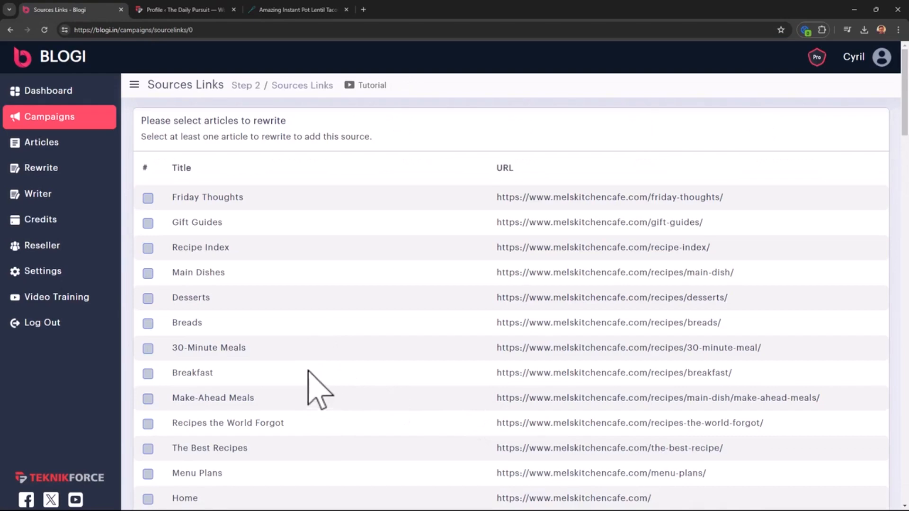
Choose Baked Sweet and Sour Chicken for rewriting and add the source
scroll(303, 375, down, 4)
scroll(297, 379, down, 15)
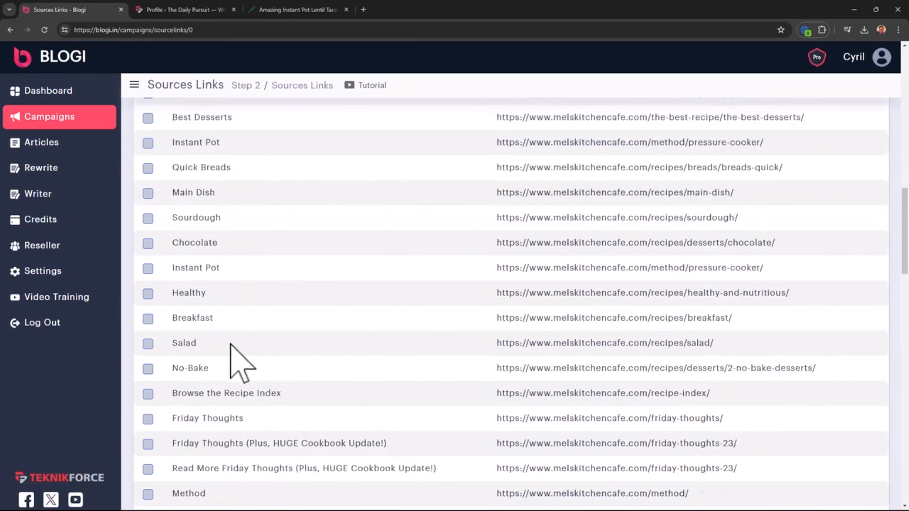
scroll(231, 346, down, 16)
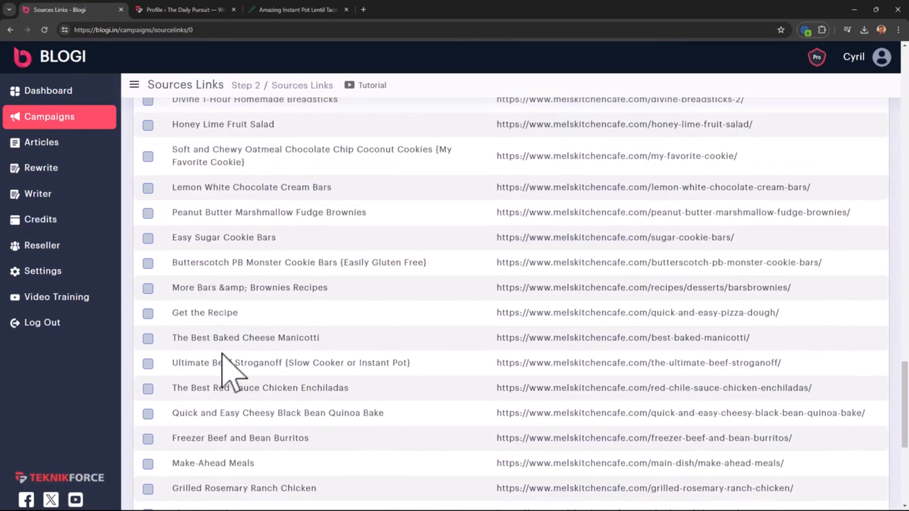
scroll(226, 359, up, 7)
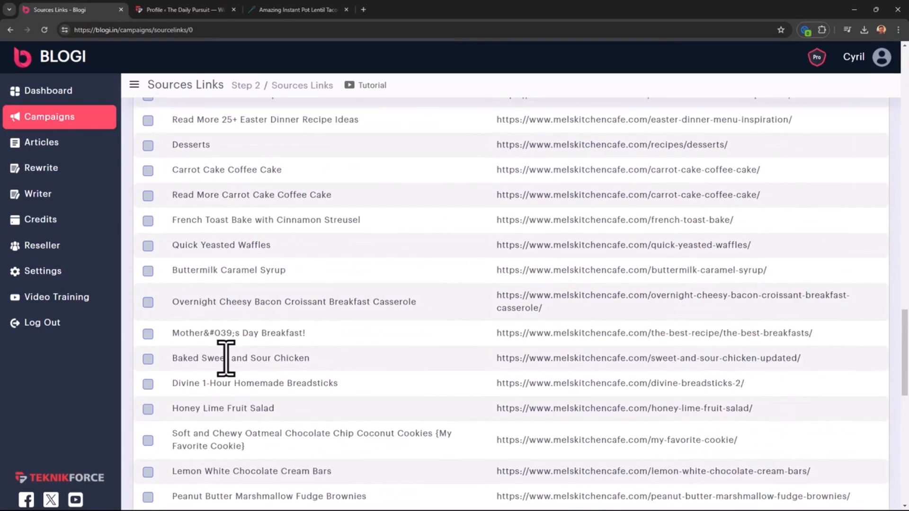
click(148, 359)
scroll(196, 393, down, 4)
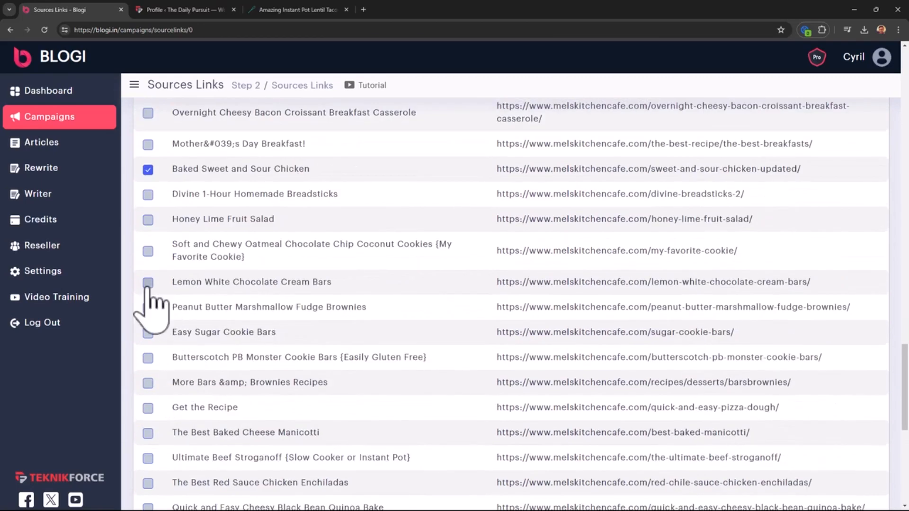
scroll(493, 325, down, 8)
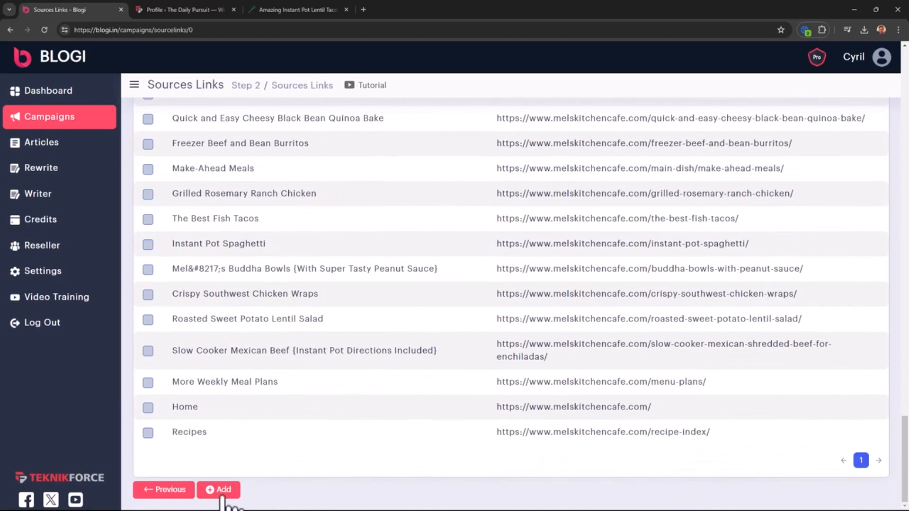
click(219, 491)
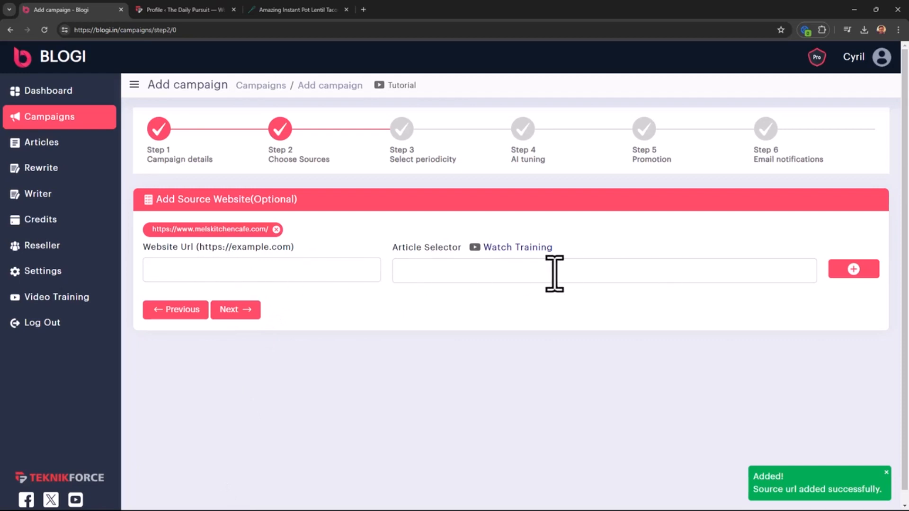
Set the campaign to run on specific weekdays: Sunday, Tuesday and Thursday
click(242, 319)
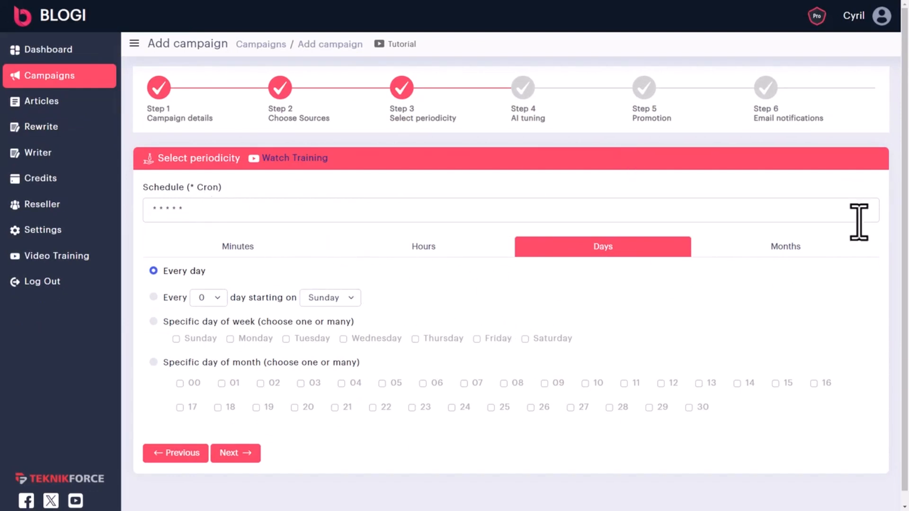
click(779, 250)
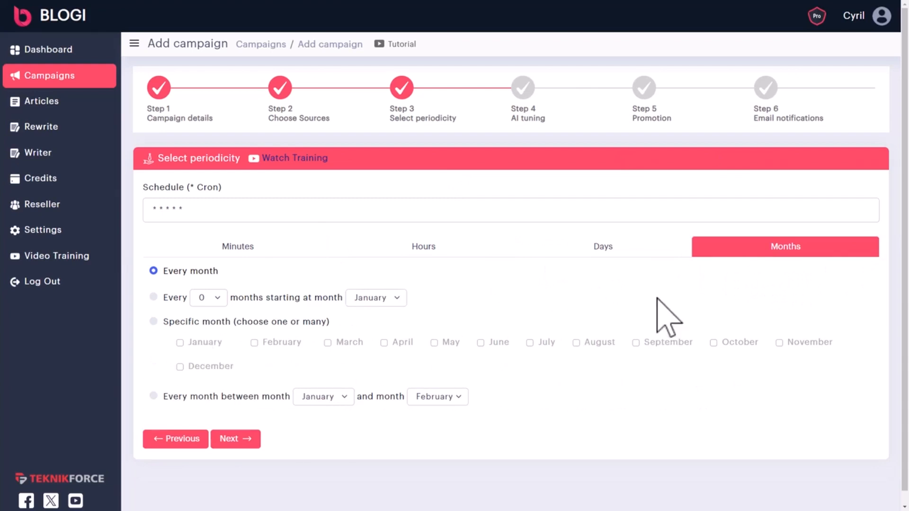
click(624, 250)
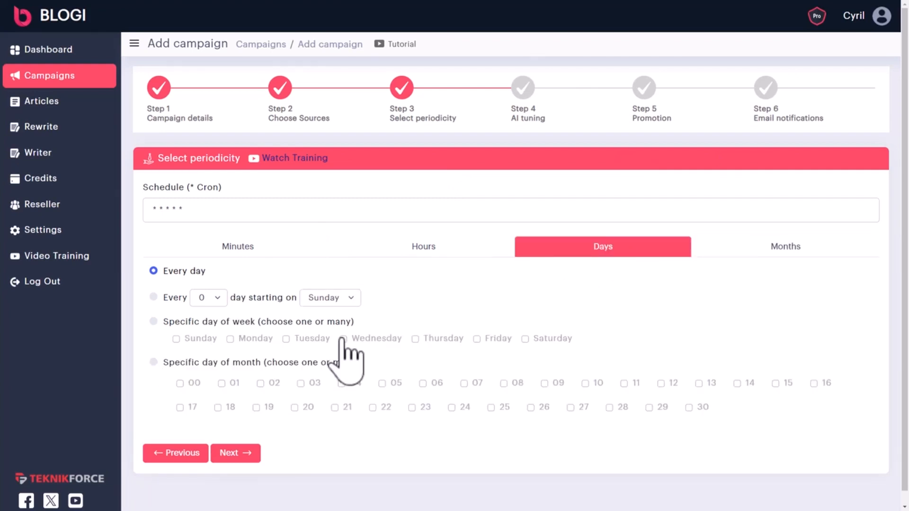
click(153, 297)
click(208, 298)
click(205, 346)
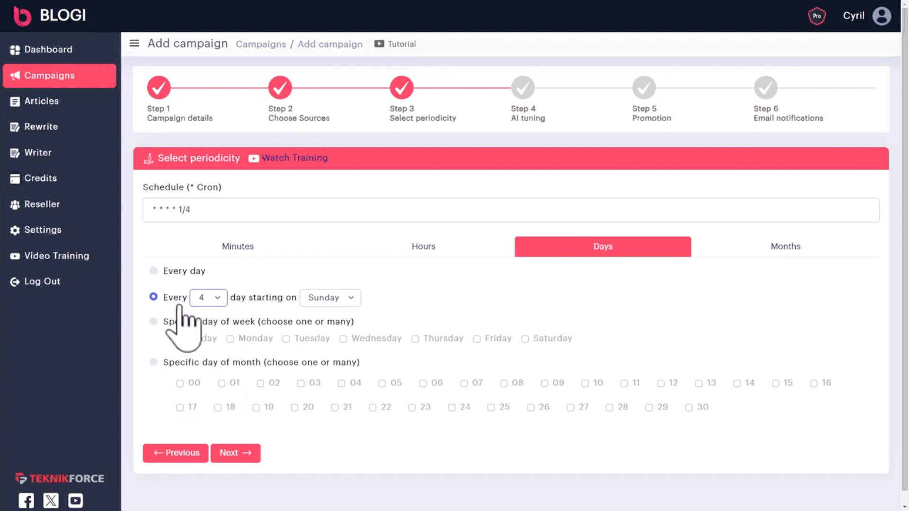
click(156, 323)
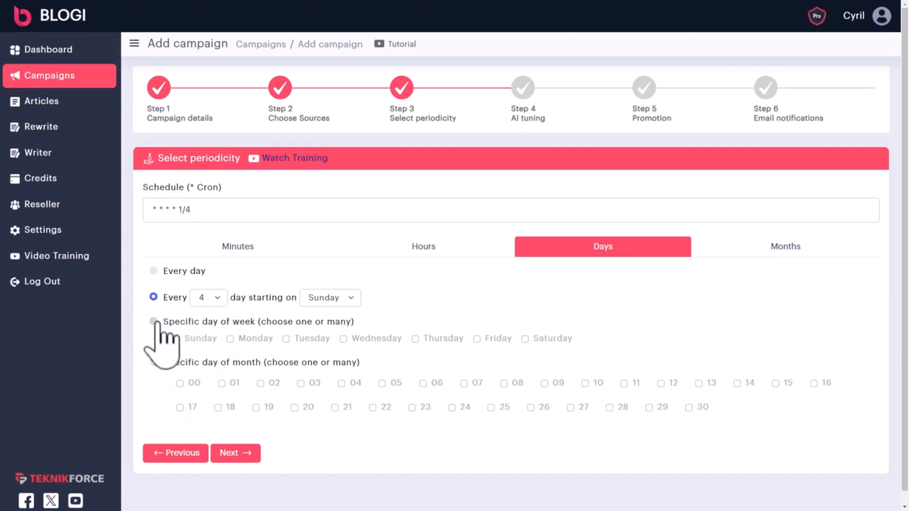
click(201, 339)
click(310, 339)
click(450, 339)
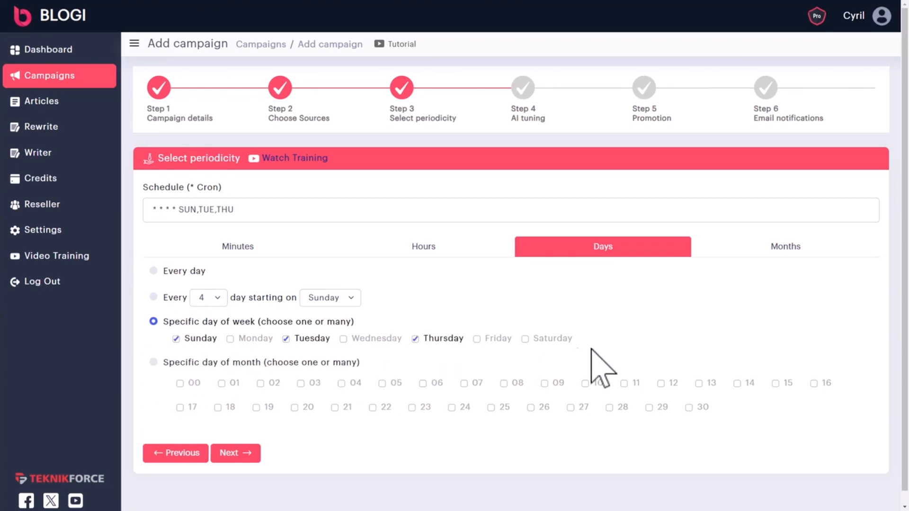
Keep the Sun, Tue, Thu schedule at hour 05 and advance to AI tuning
click(163, 362)
click(392, 383)
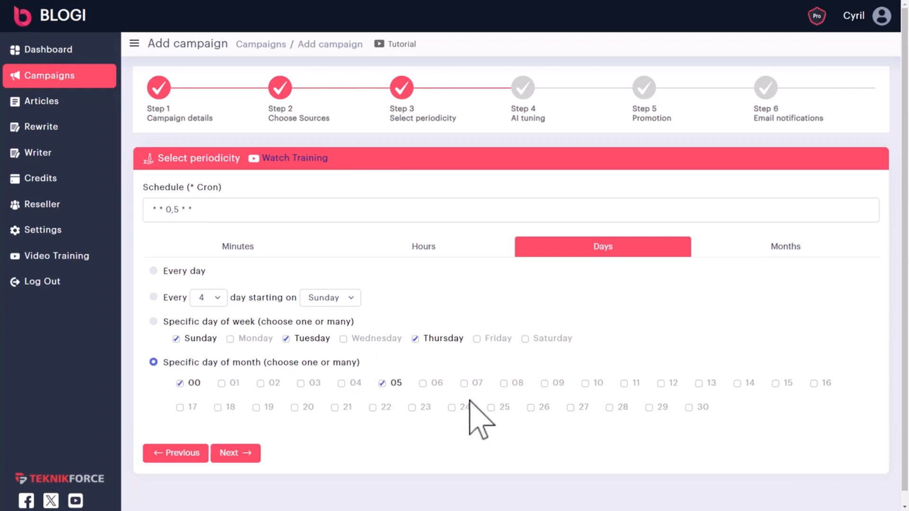
click(503, 408)
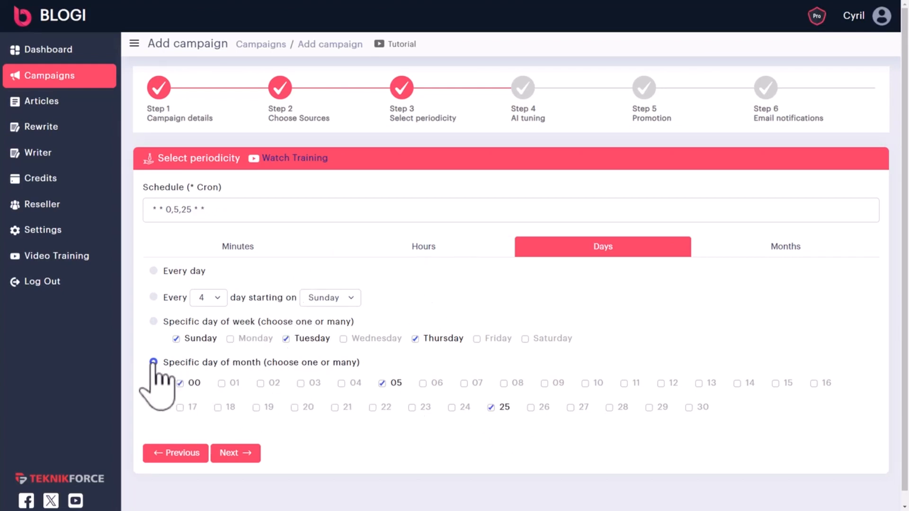
click(153, 322)
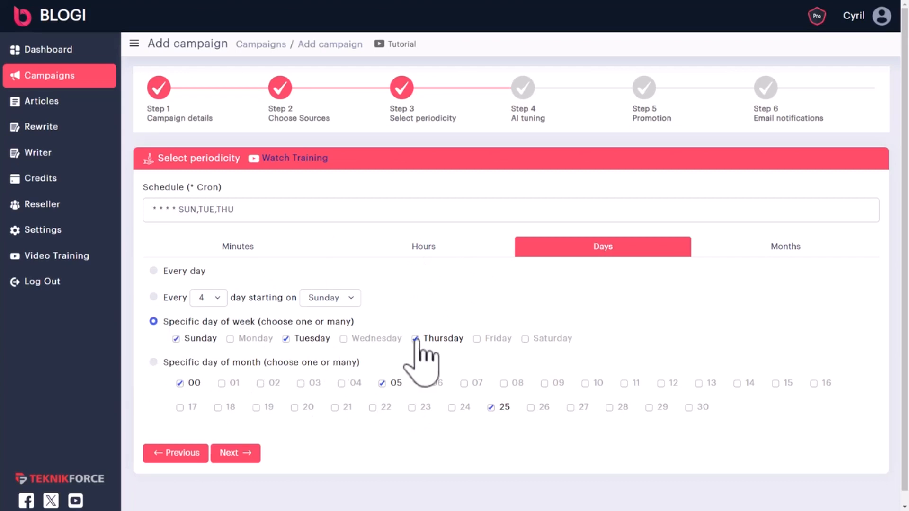
click(419, 249)
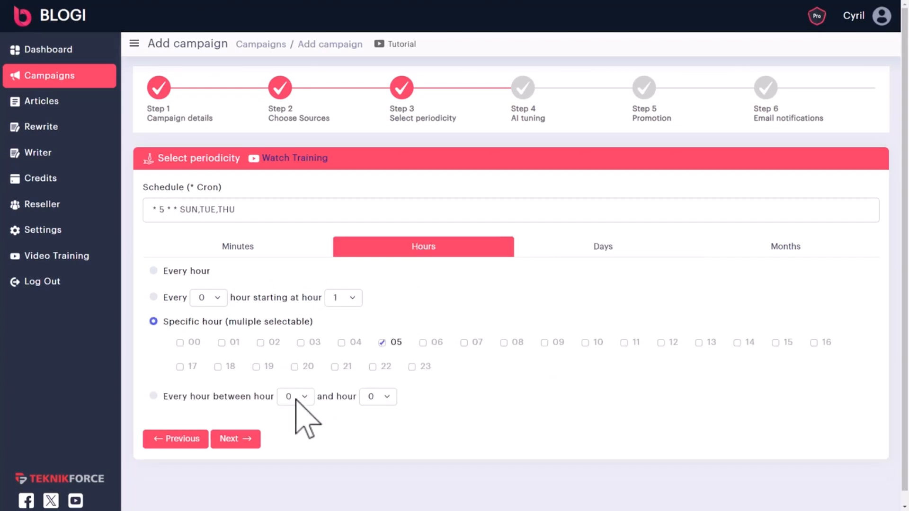
click(625, 249)
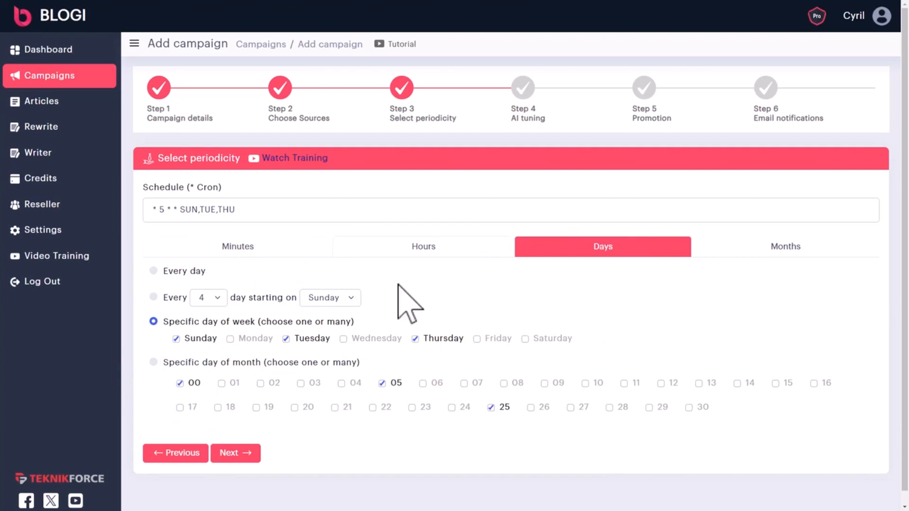
click(236, 453)
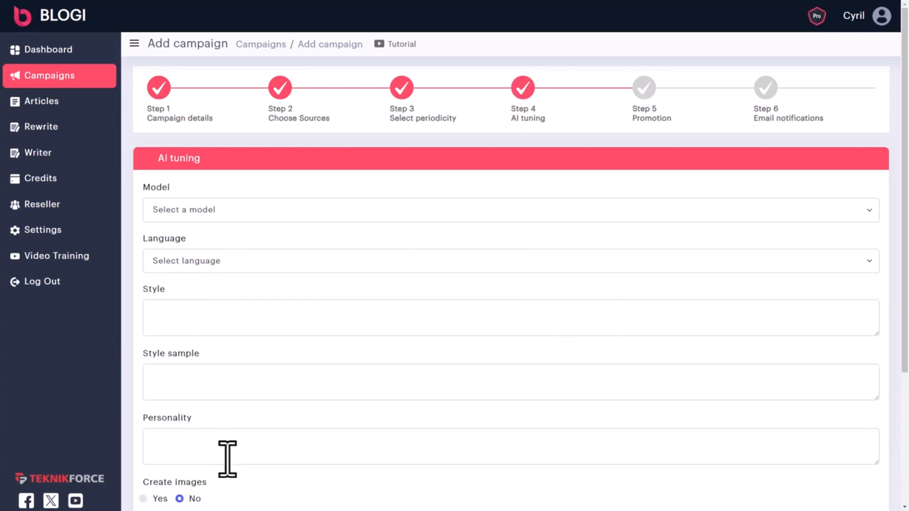
Choose OpenAI GPT-3.5 as the AI model and English as the article language
scroll(212, 277, down, 1)
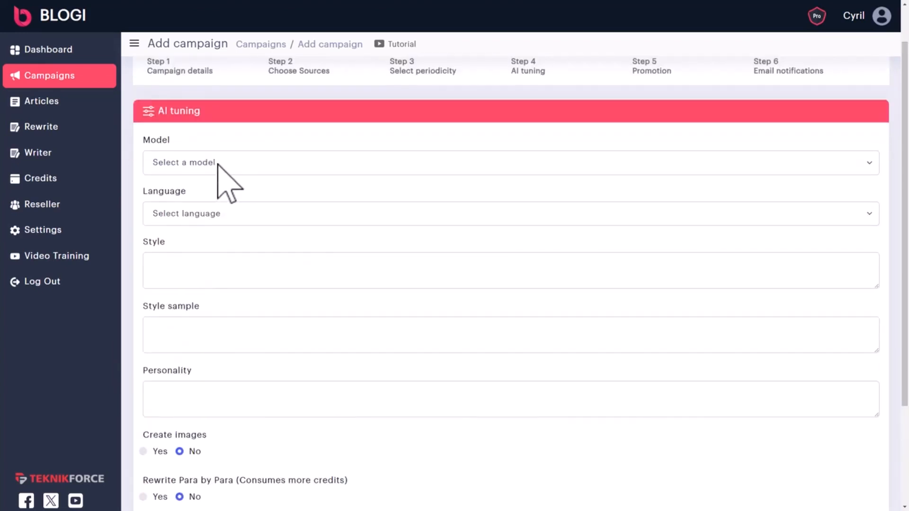
double_click(193, 113)
click(241, 162)
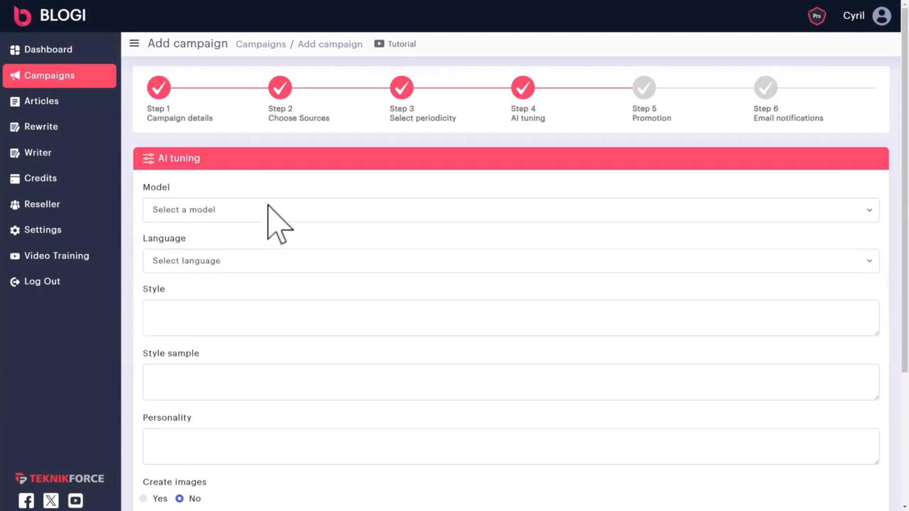
click(268, 205)
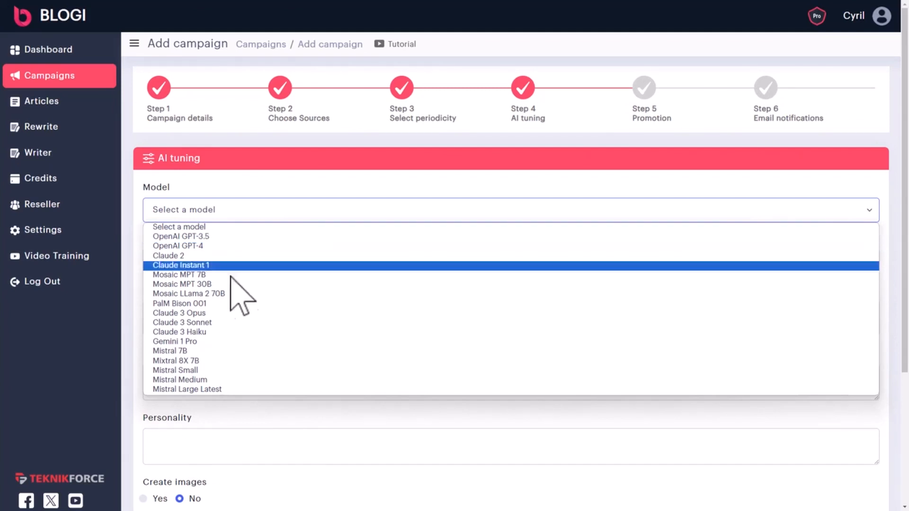
click(242, 236)
click(240, 262)
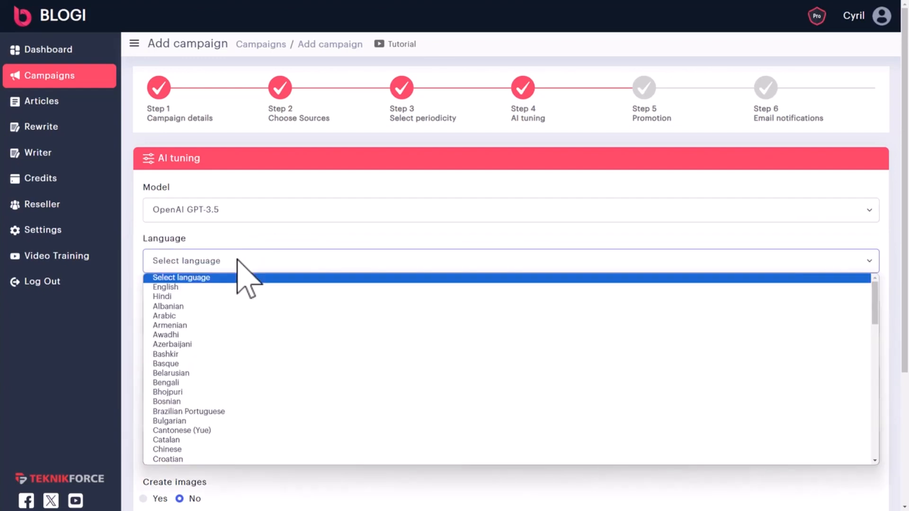
scroll(243, 335, down, 10)
scroll(225, 366, down, 8)
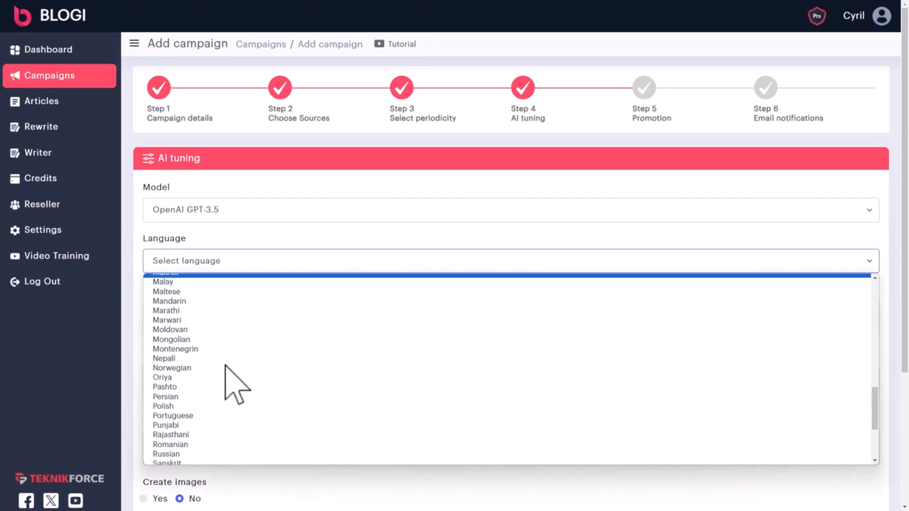
scroll(225, 366, down, 1)
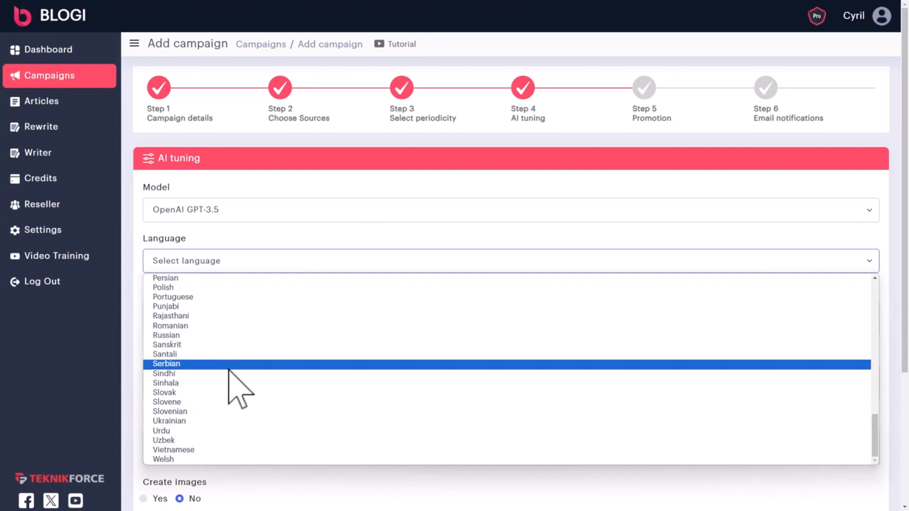
scroll(236, 379, up, 15)
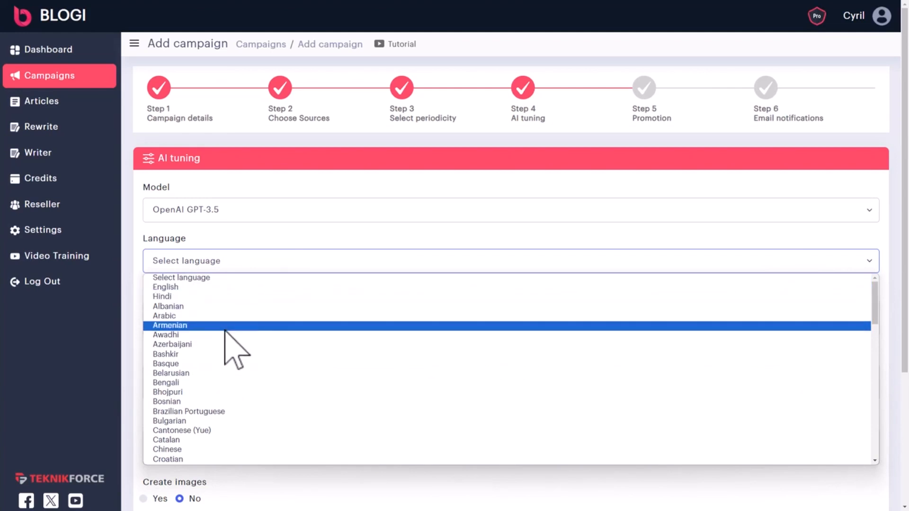
scroll(220, 331, down, 2)
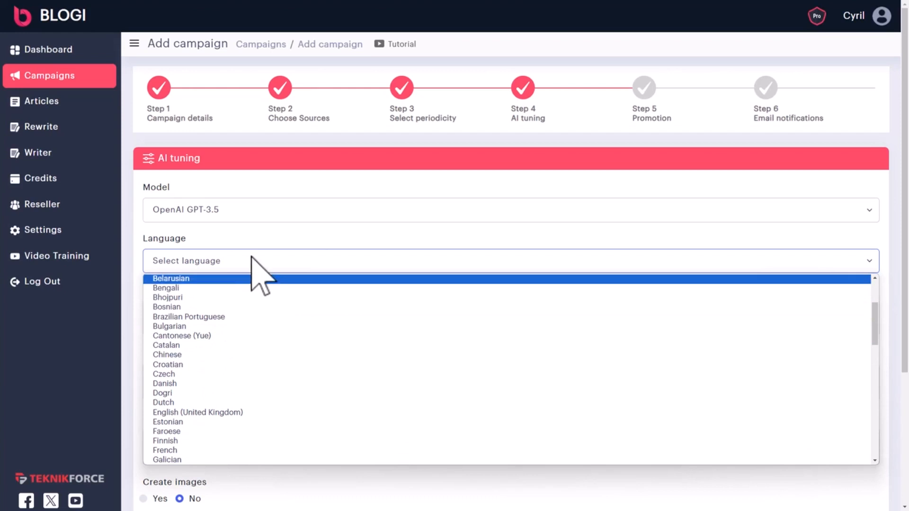
scroll(203, 345, up, 2)
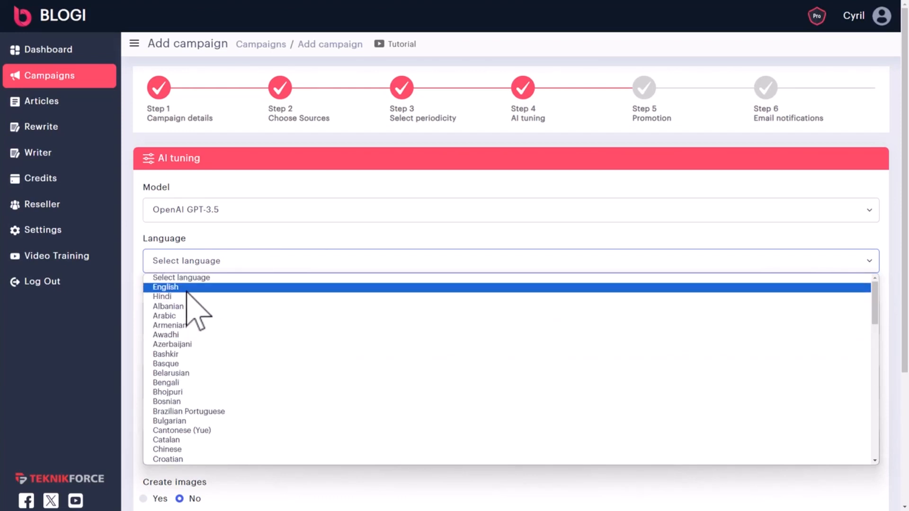
click(187, 290)
Check Claude 2's language options, then return to OpenAI GPT-3.5 with English
click(200, 216)
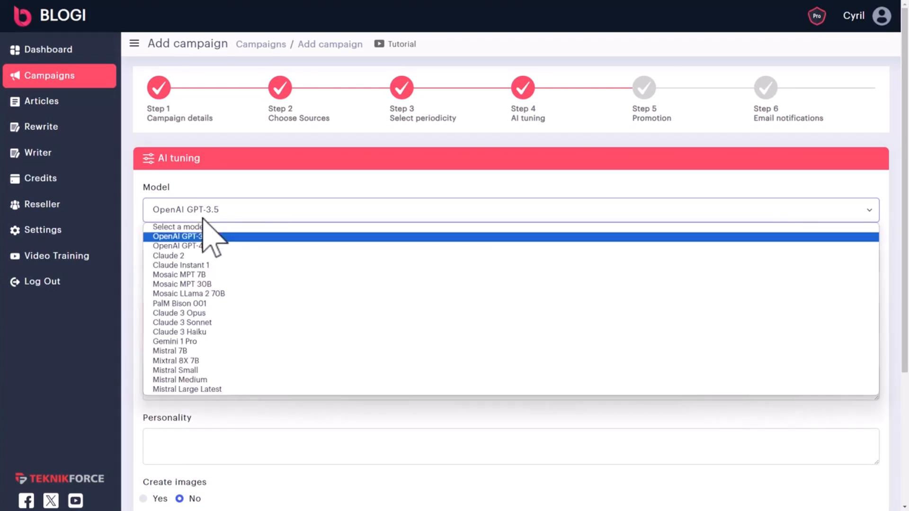
click(202, 255)
click(198, 263)
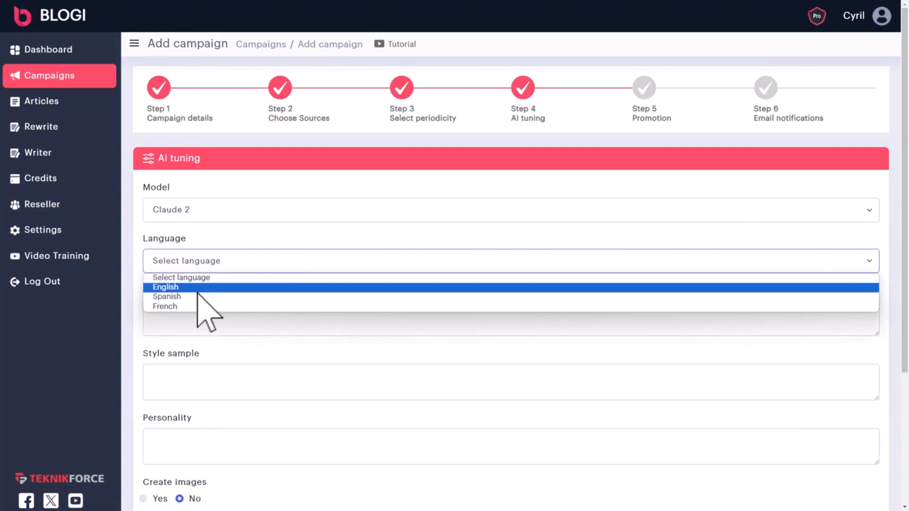
click(211, 217)
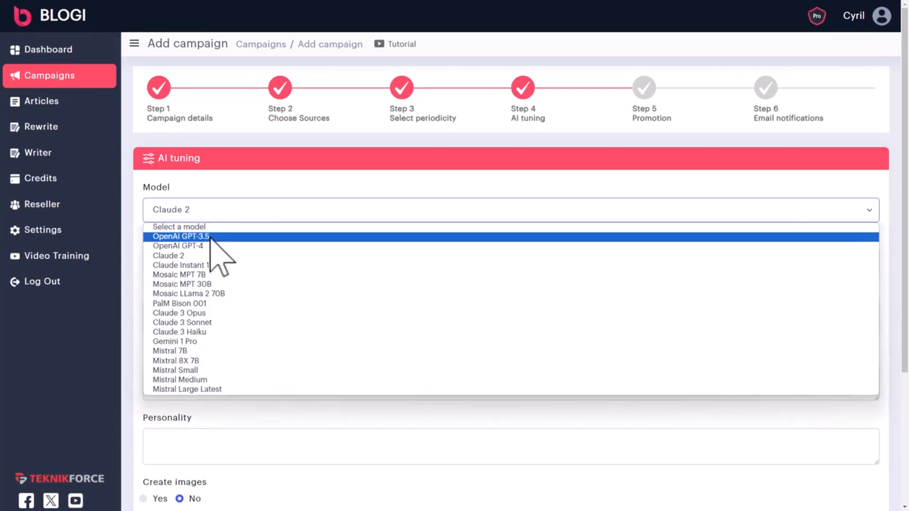
click(212, 237)
click(205, 258)
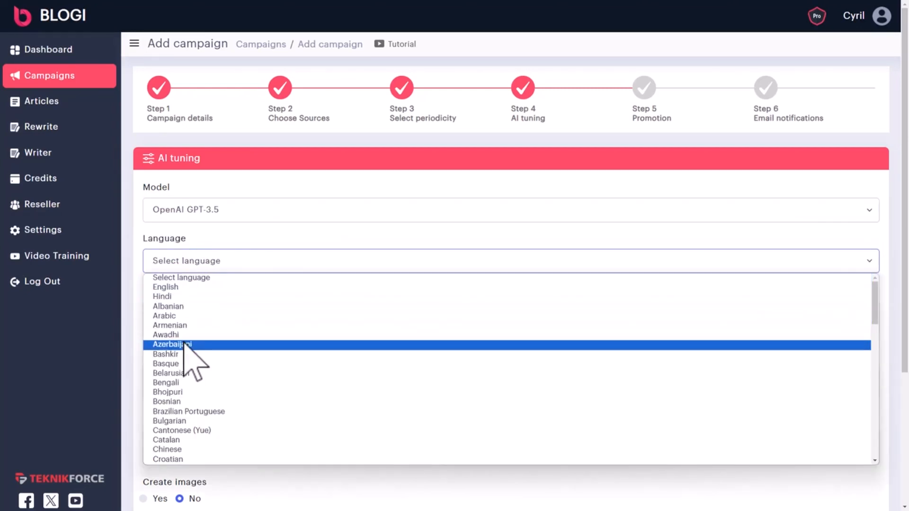
click(186, 287)
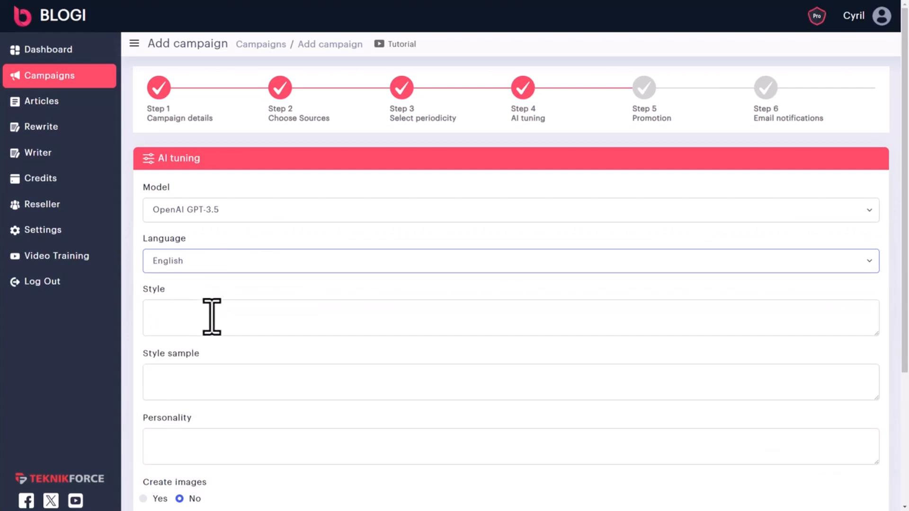
Enter 'Casual and friendly' as the writing style and '35 year old male chef' as personality
click(211, 314)
scroll(225, 322, down, 2)
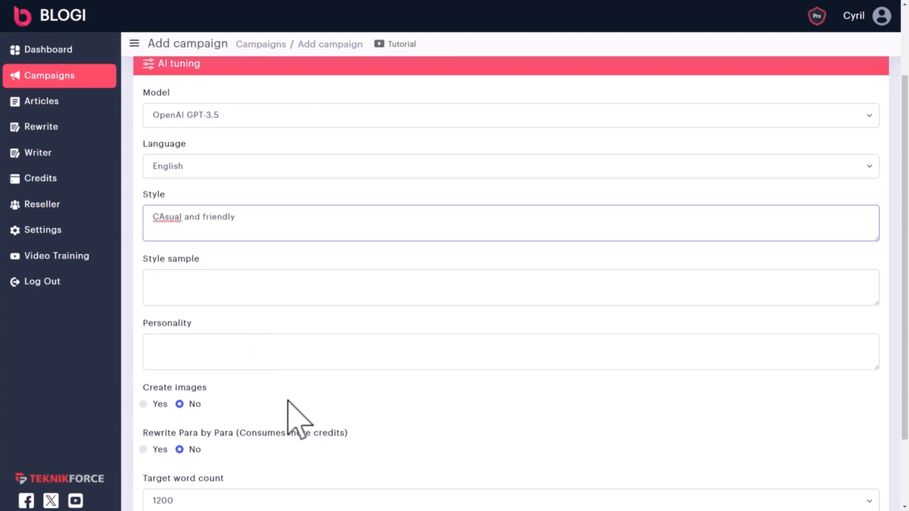
key(ctrl+a)
key(BackSpace)
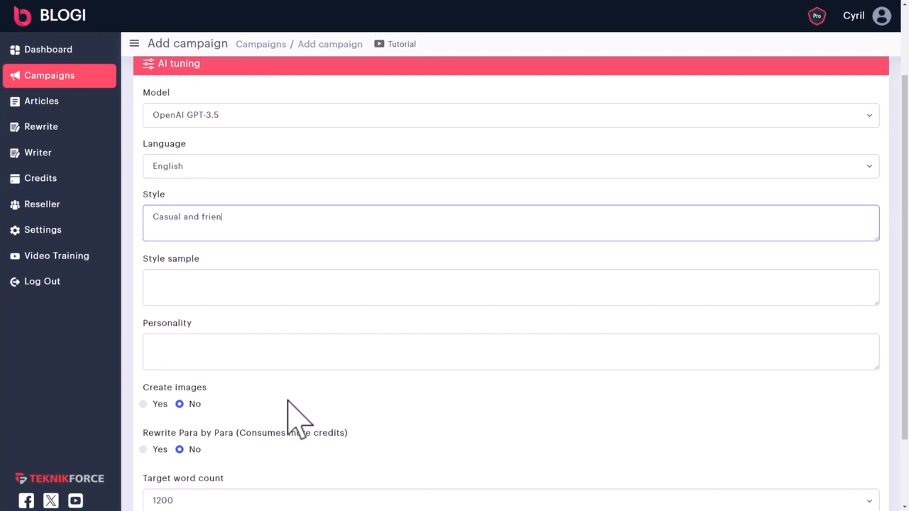
scroll(297, 419, down, 2)
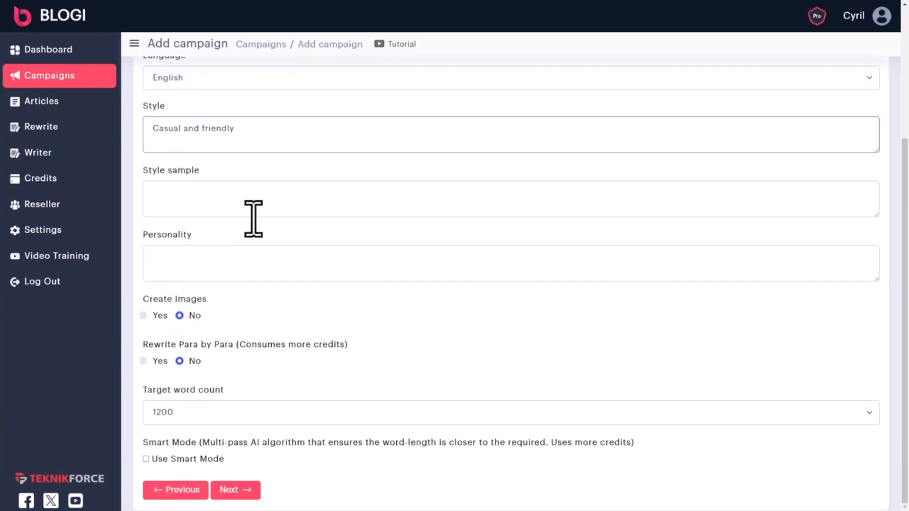
click(249, 197)
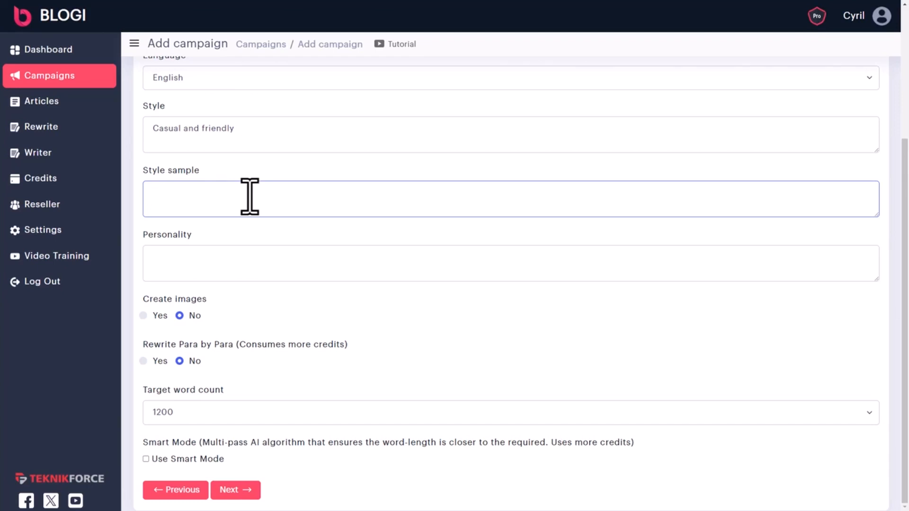
click(251, 260)
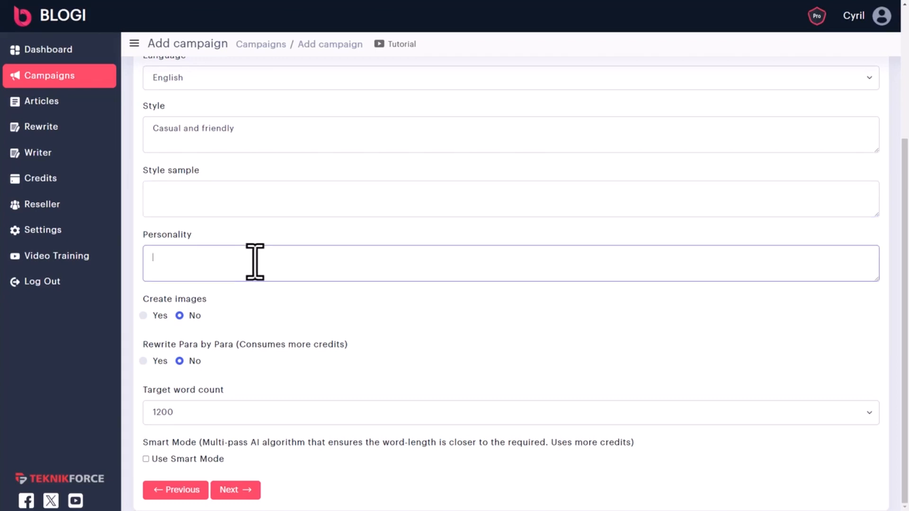
text(35 y)
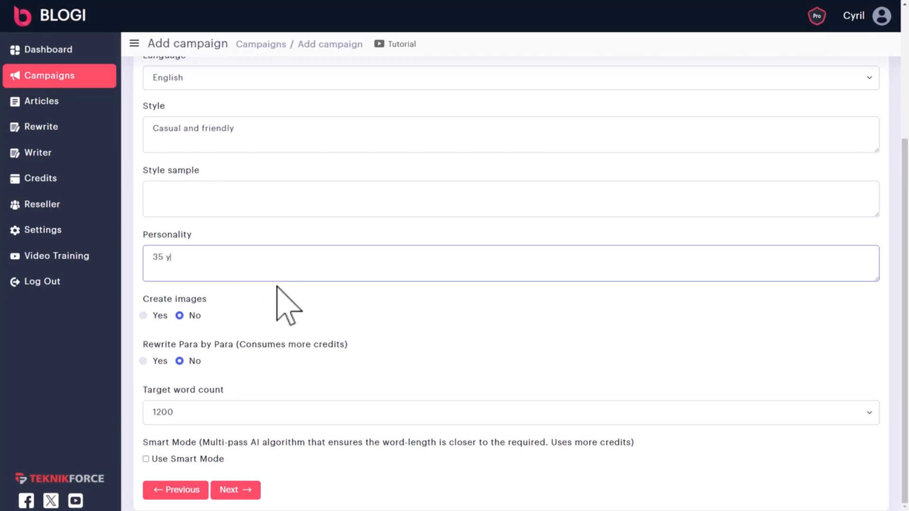
text(ear old male chef)
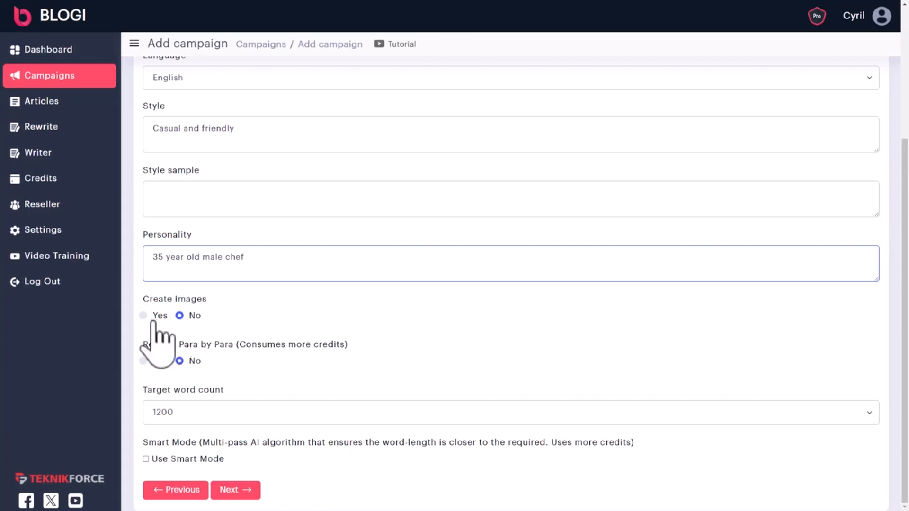
Set Create images and Rewrite Para by Para to Yes
click(139, 318)
click(143, 319)
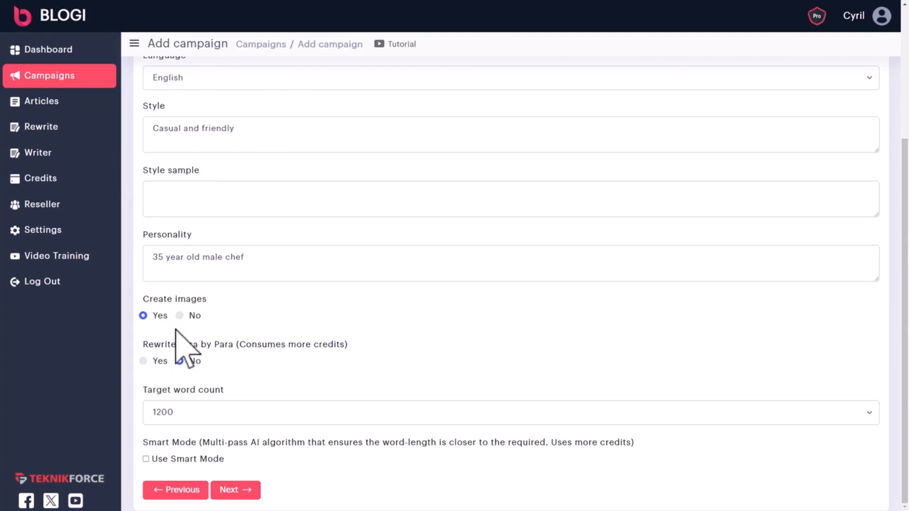
click(156, 364)
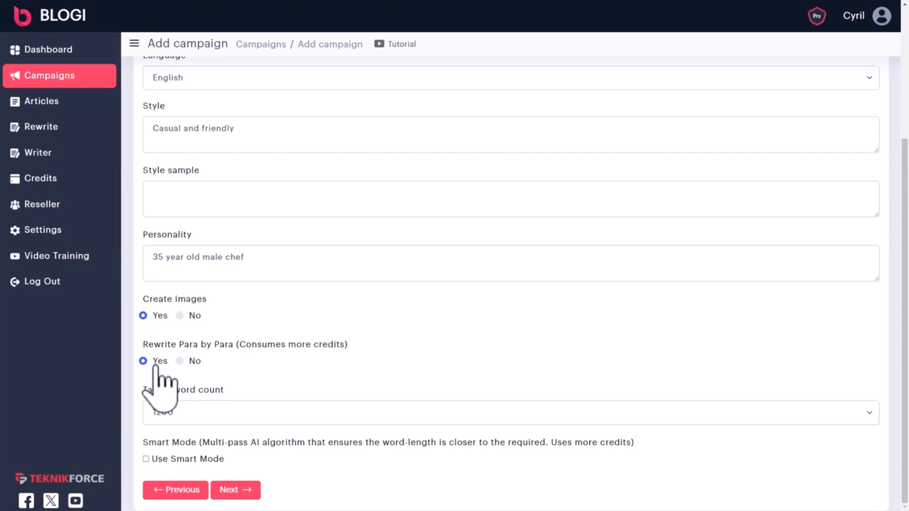
Keep the 1200-word target, enable Smart Mode, and continue to the Promotion step
click(297, 417)
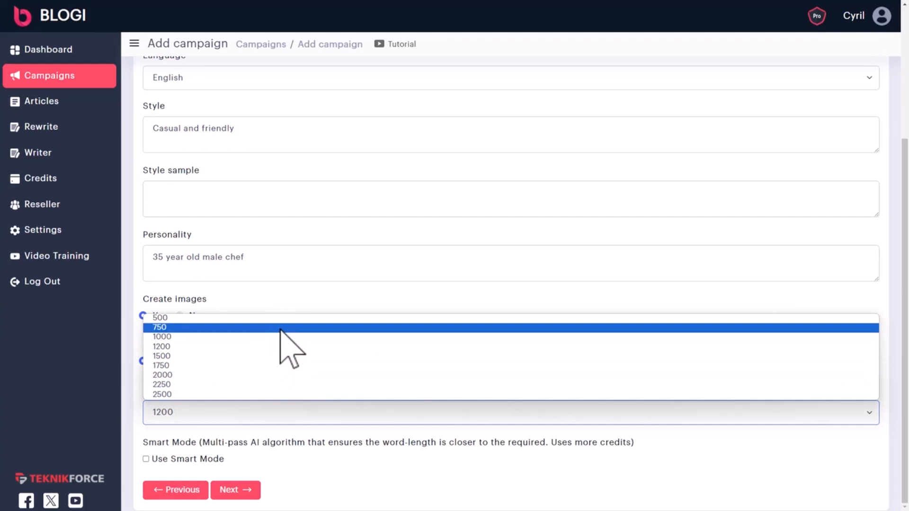
click(304, 347)
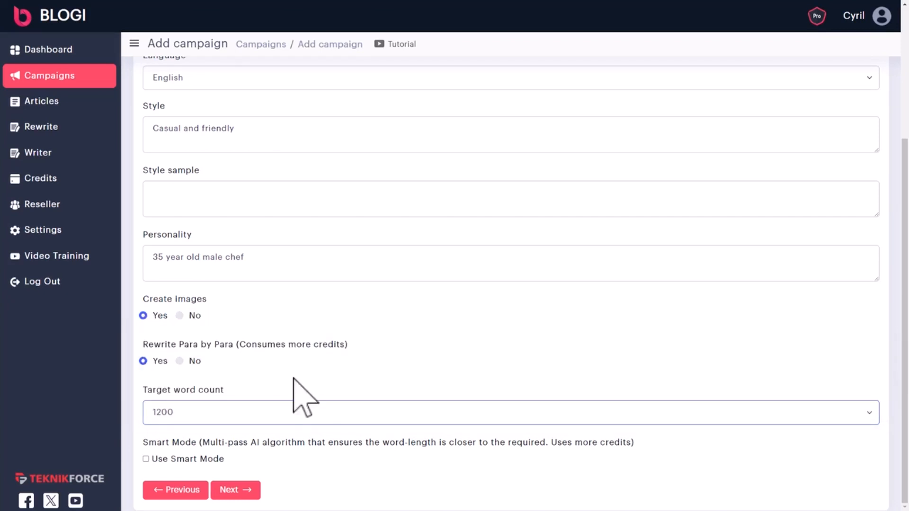
drag(169, 443, 472, 445)
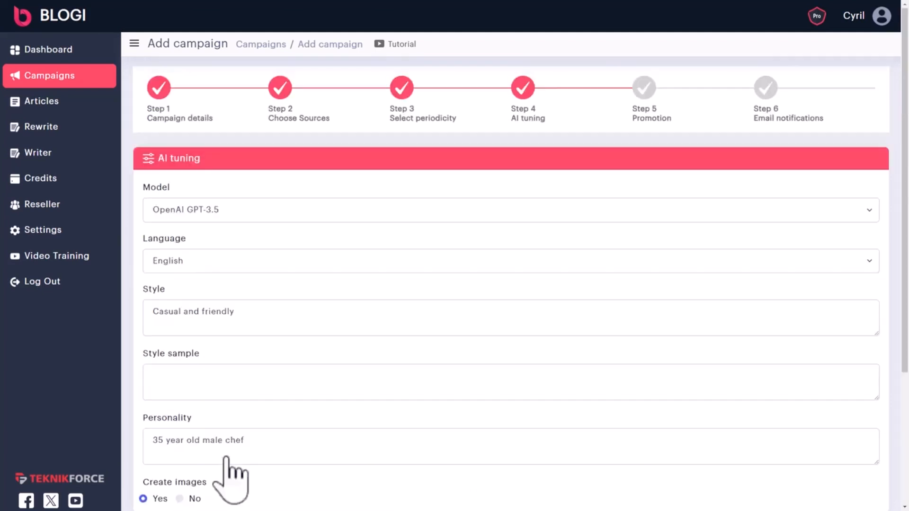
scroll(230, 474, down, 5)
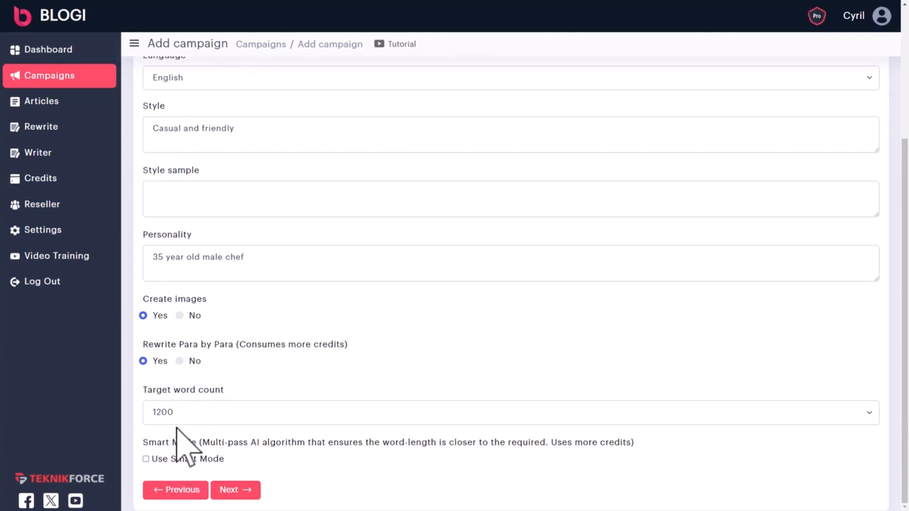
click(159, 460)
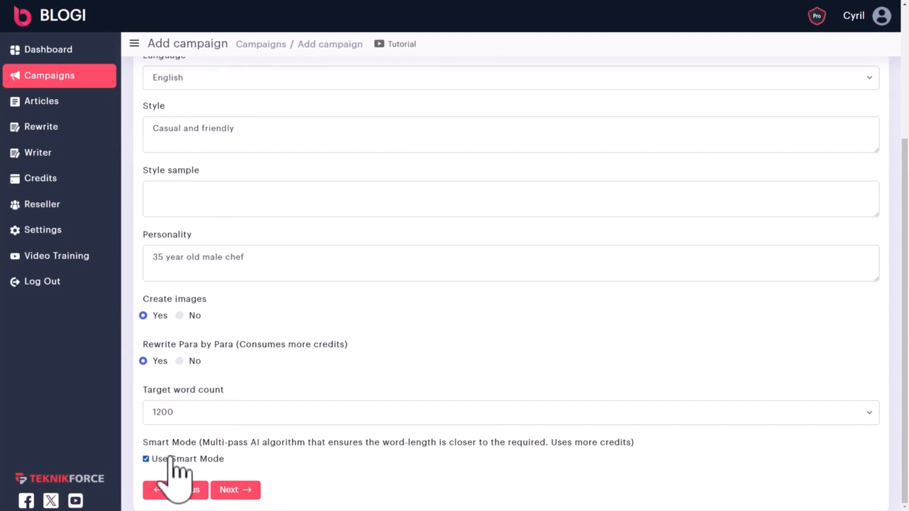
click(236, 491)
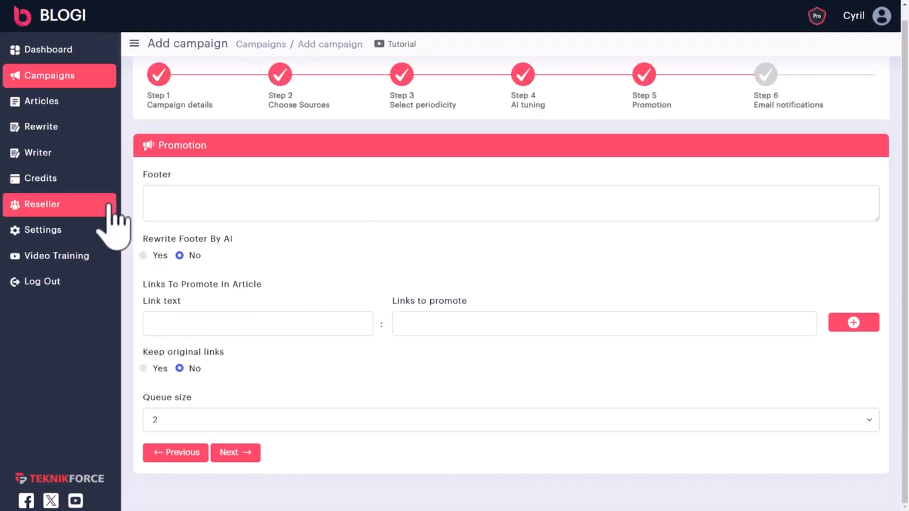
click(177, 197)
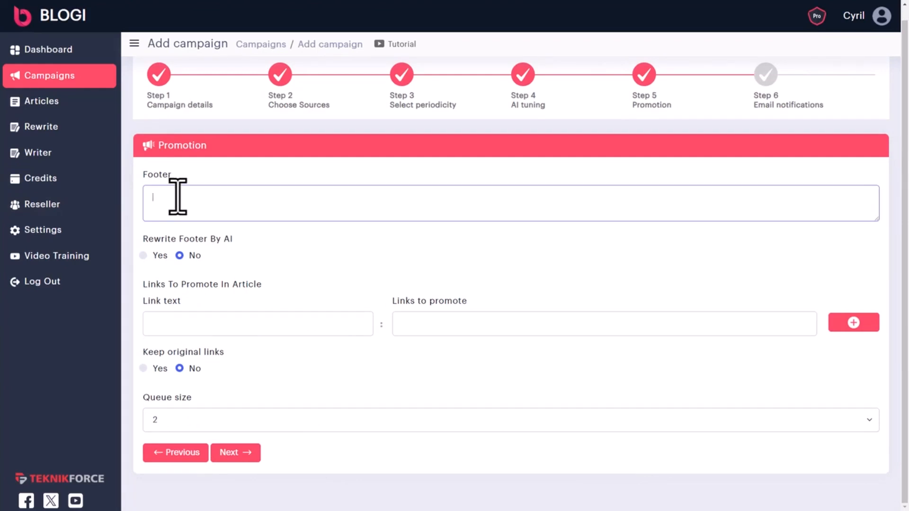
text(Subscribe to my list to get more updates. https://mywebsite.com/signup)
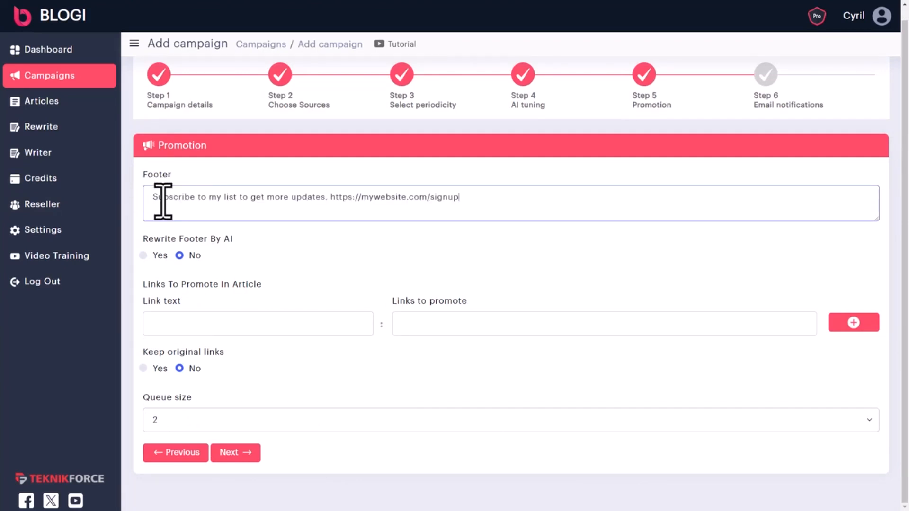
drag(160, 203, 290, 203)
click(186, 203)
click(288, 203)
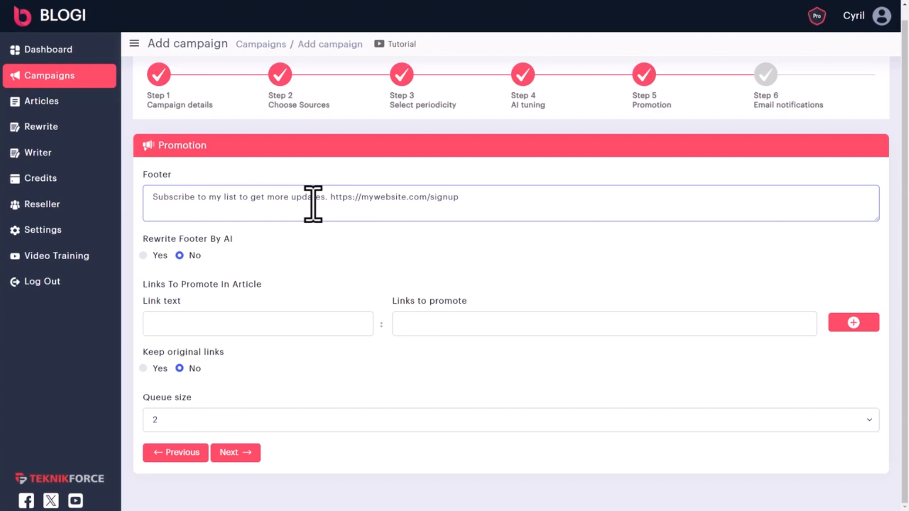
click(156, 257)
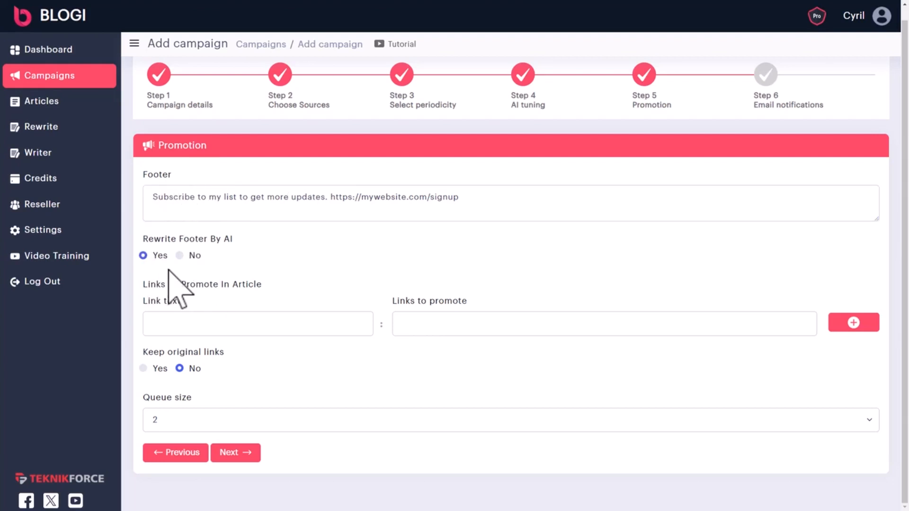
drag(512, 198, 1, 192)
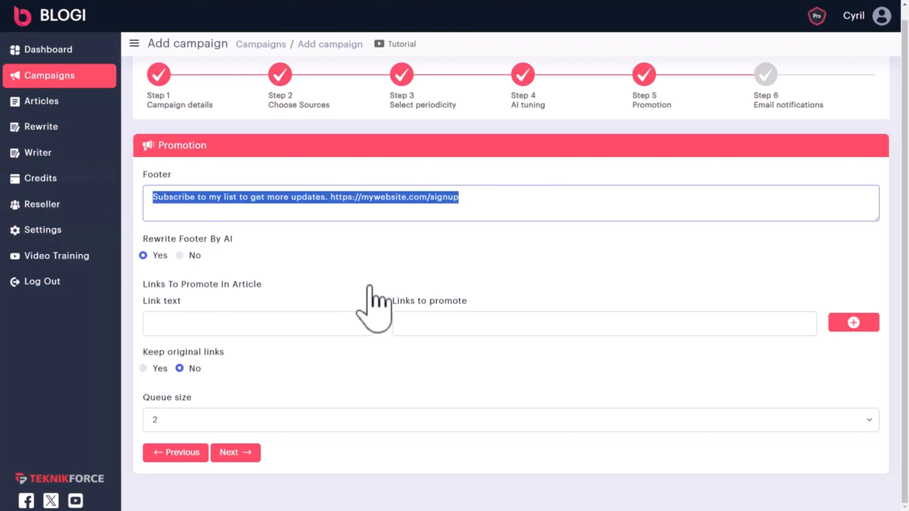
click(189, 255)
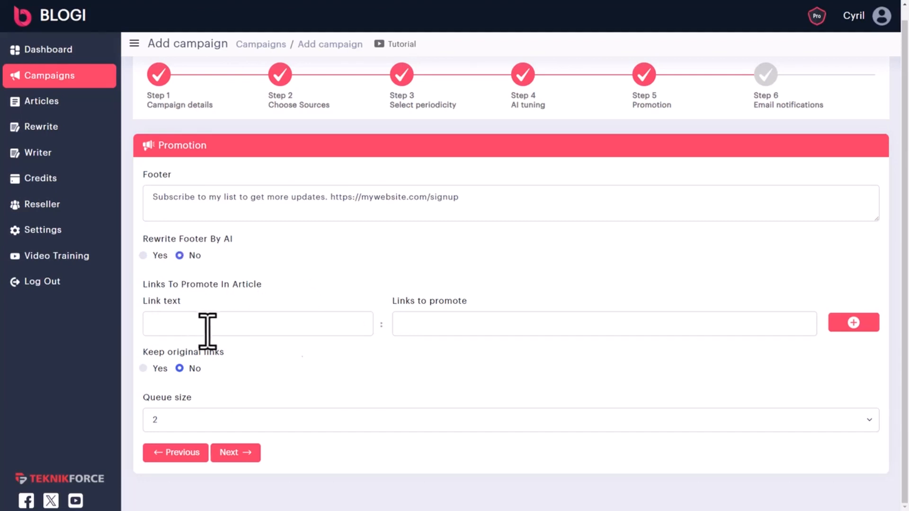
click(295, 326)
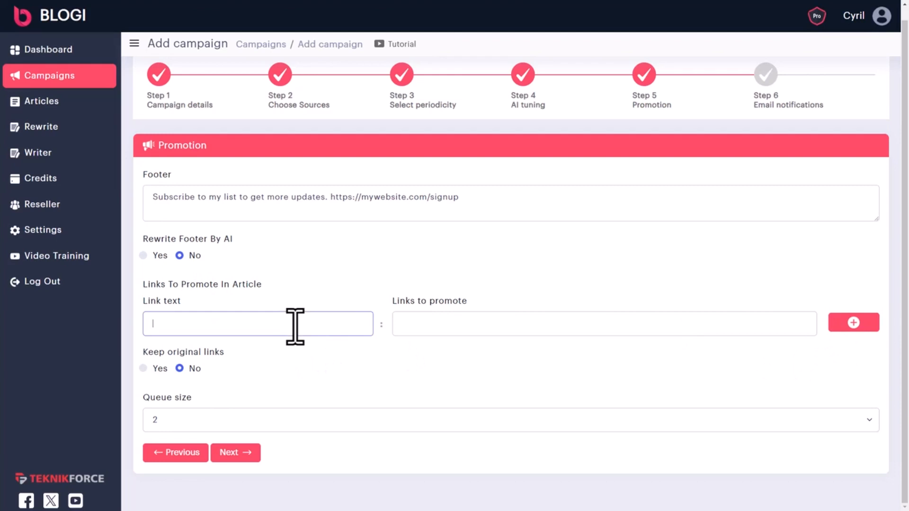
text(Test)
key(BackSpace)
key(BackSpace)
key(BackSpace)
text(eknikforce.com)
key(Tab)
text(https://teknikforce.com)
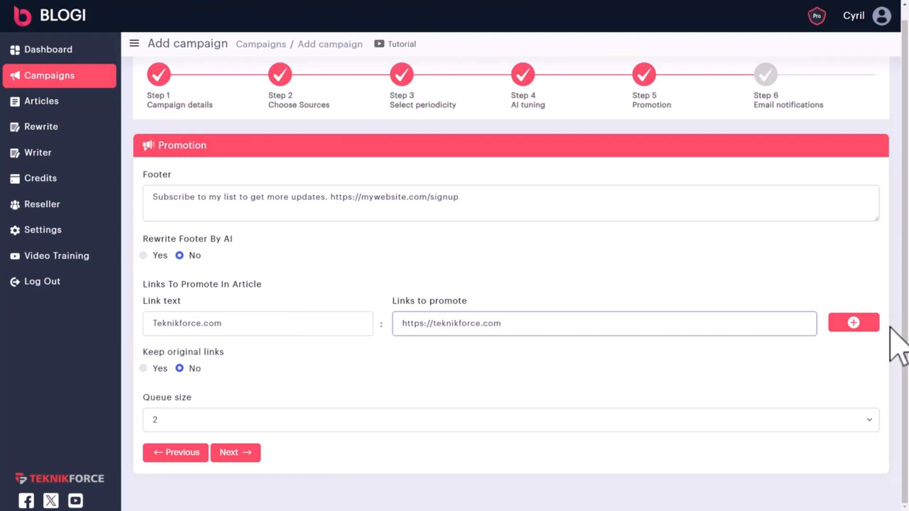
click(854, 322)
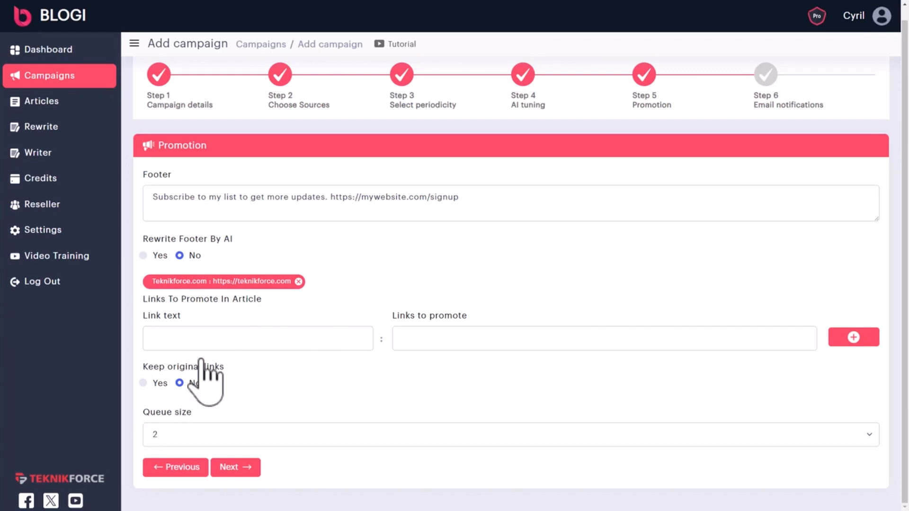
Leave Keep original links off and bring up the Queue size choices
click(156, 384)
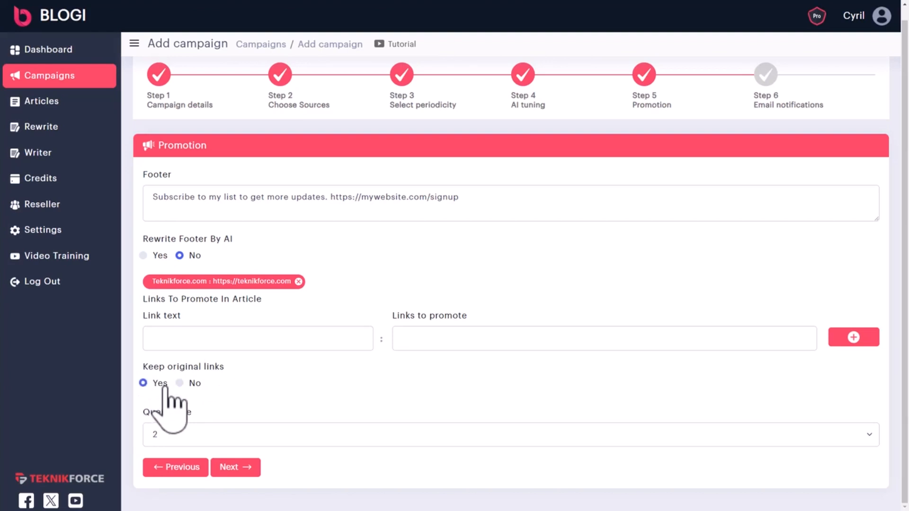
click(180, 383)
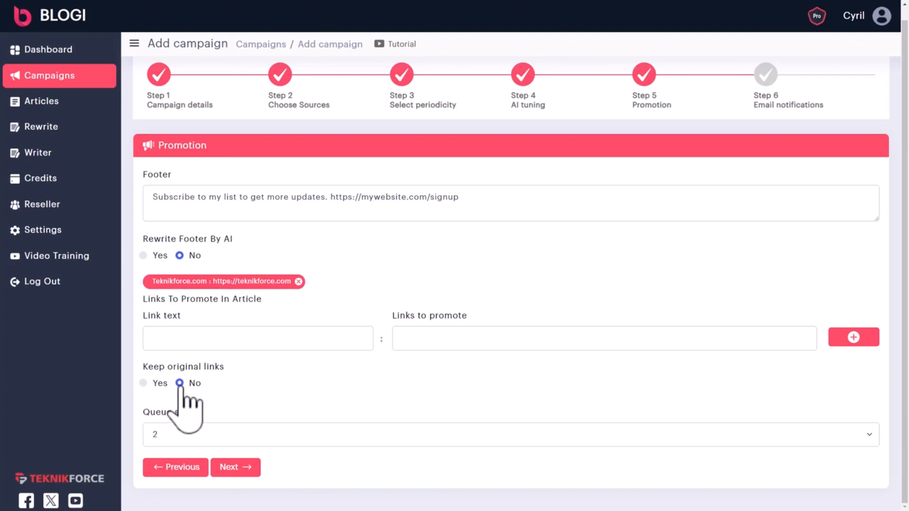
click(265, 433)
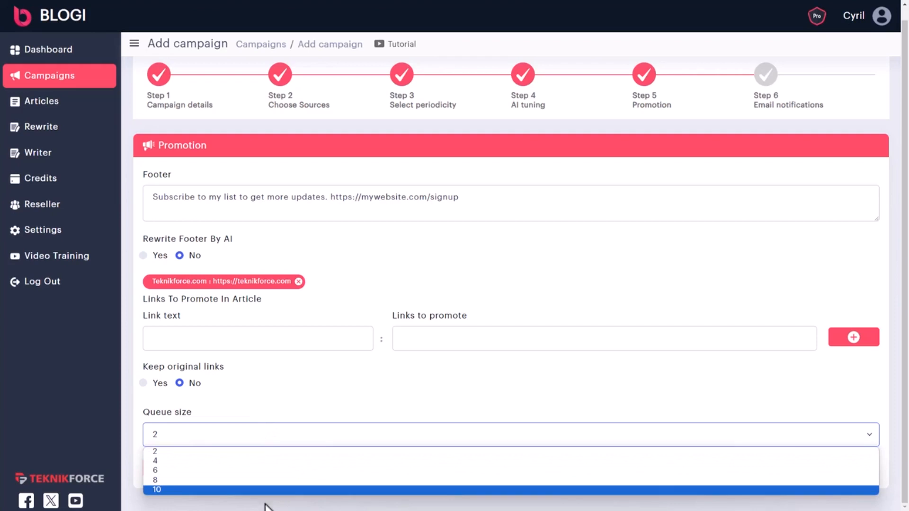
Keep the queue size at 2 and advance to the email notification step
click(231, 451)
click(242, 468)
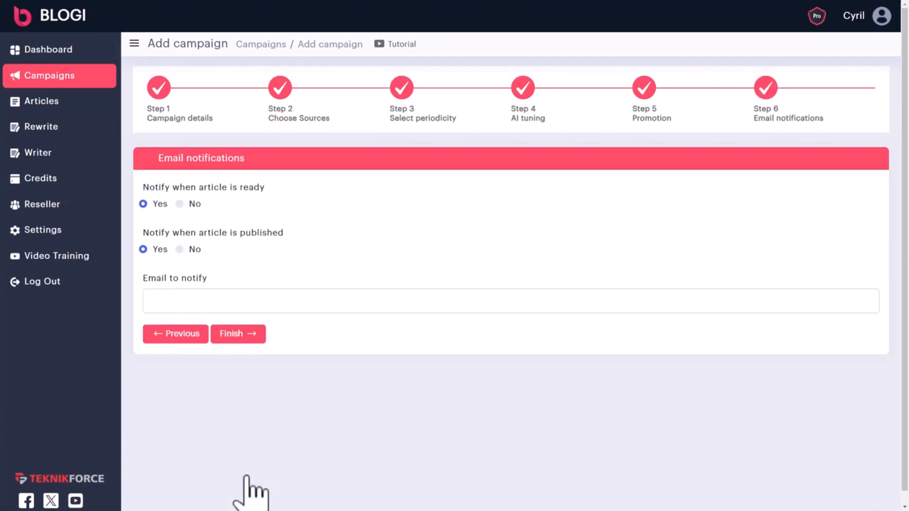
drag(180, 158, 229, 158)
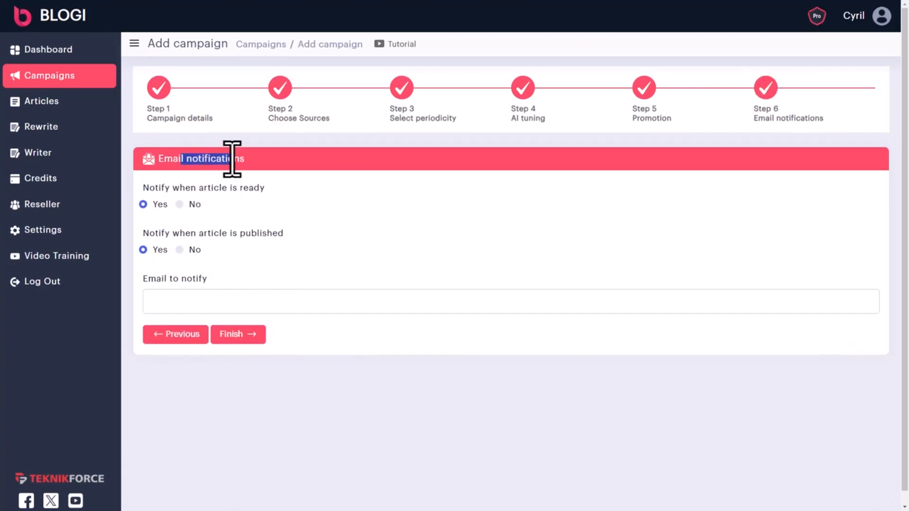
click(232, 159)
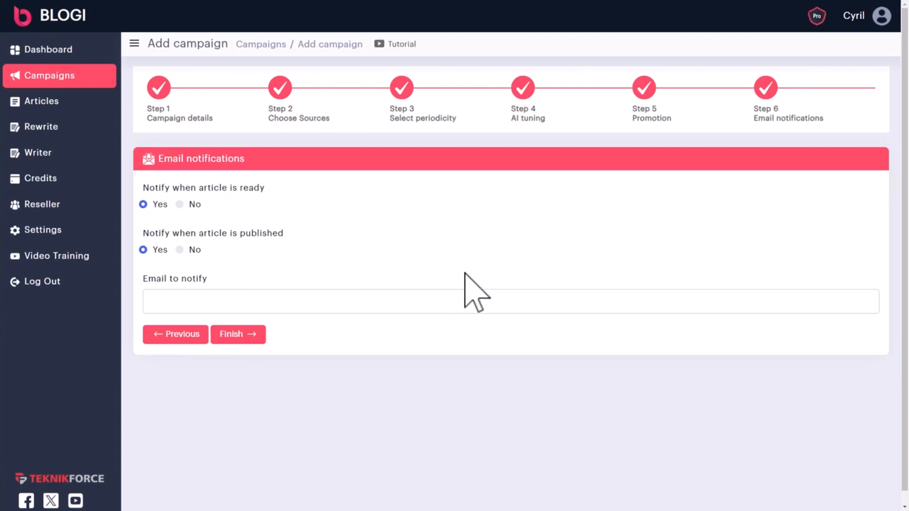
Leave both ready and publish notifications on Yes, finish the campaign, and open Rewrite
click(194, 249)
click(154, 251)
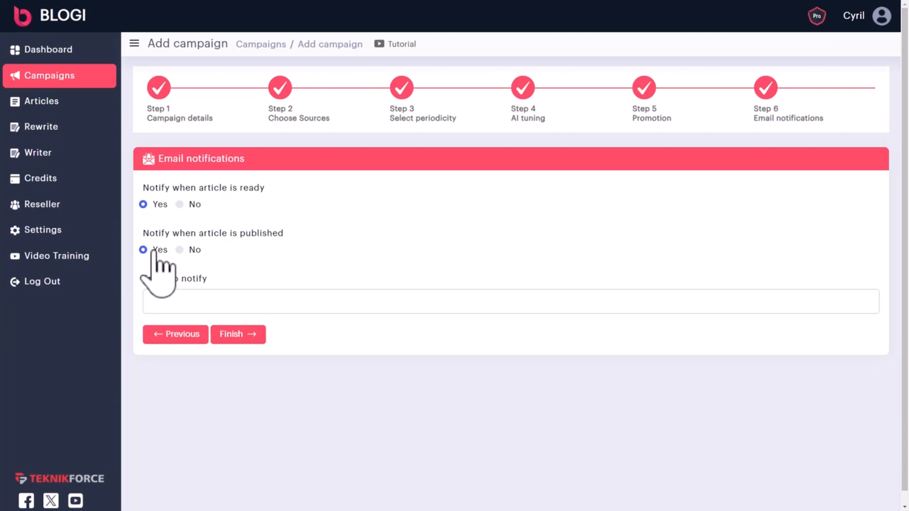
click(212, 300)
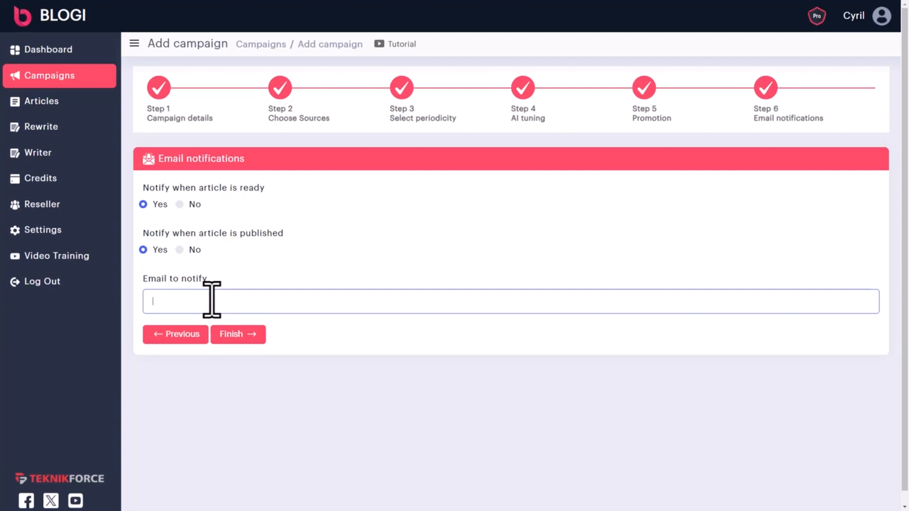
click(242, 339)
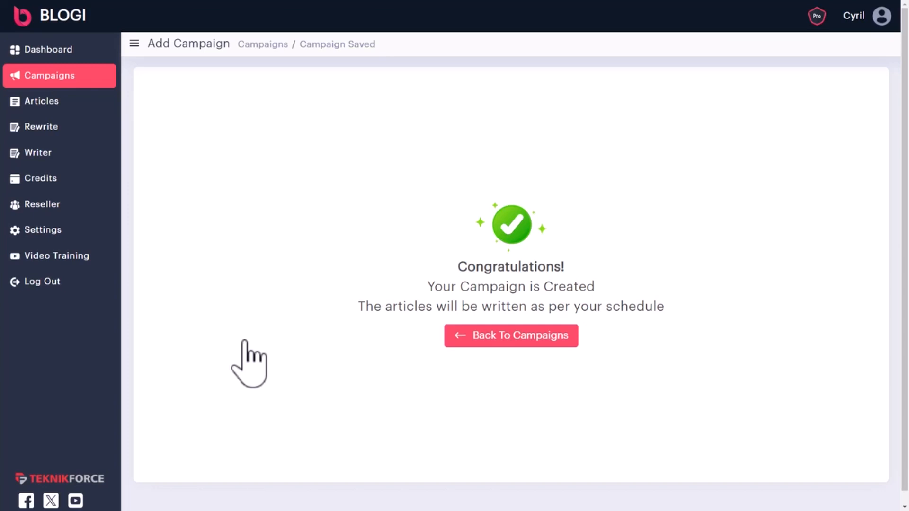
click(48, 133)
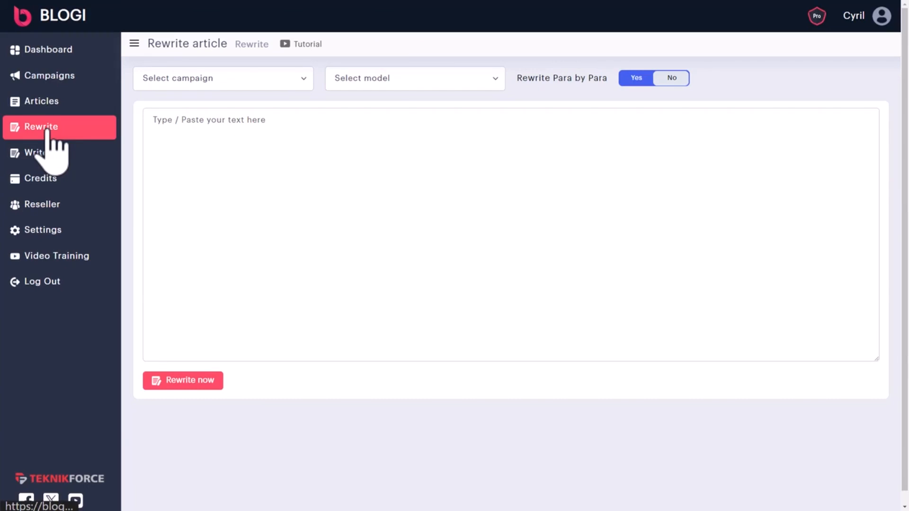
Paste the roasted-vegetable recipe and assign it to the cooking blog campaign
click(169, 153)
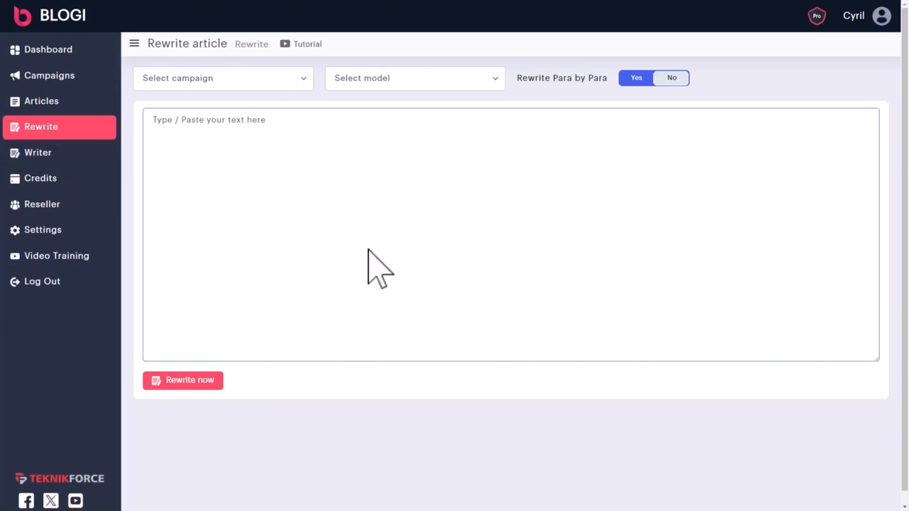
key(ctrl+v)
scroll(284, 138, up, 1)
click(227, 85)
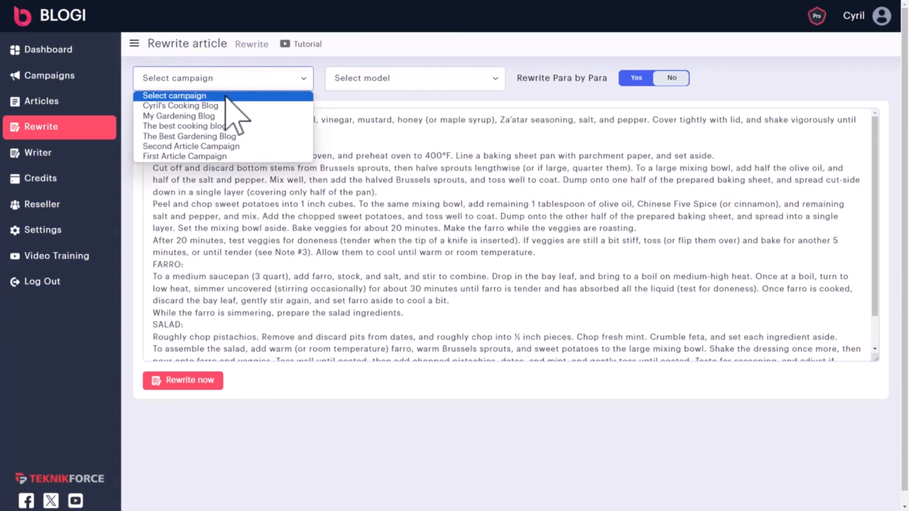
click(225, 106)
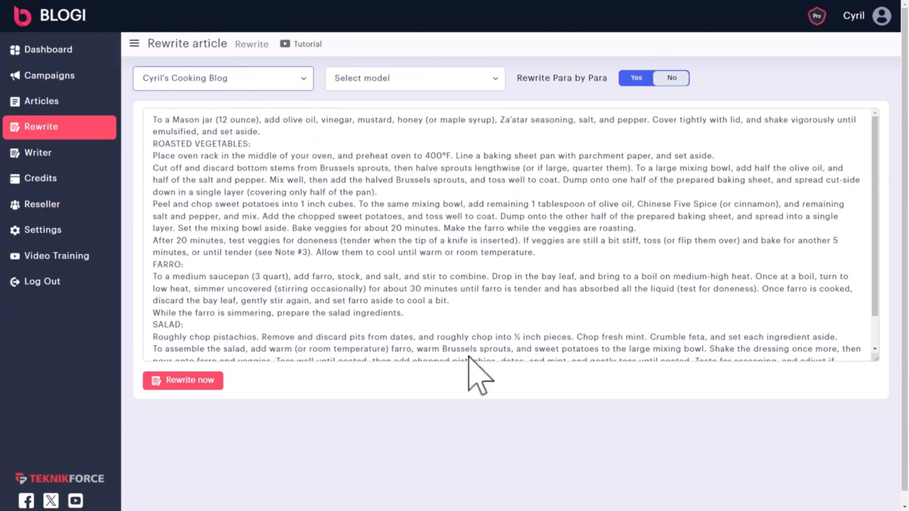
Use OpenAI GPT 3 5 with Rewrite Para by Para on Yes and start the rewrite
click(445, 78)
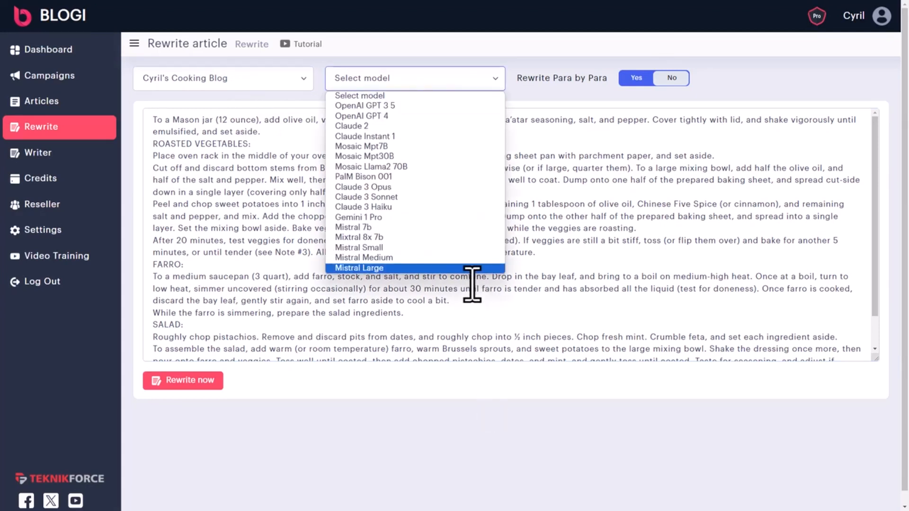
click(399, 125)
click(400, 87)
click(410, 105)
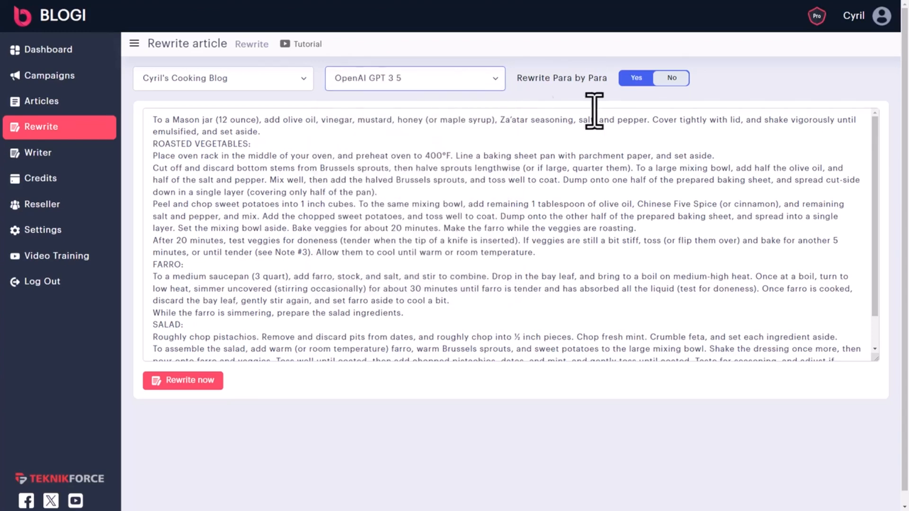
click(659, 81)
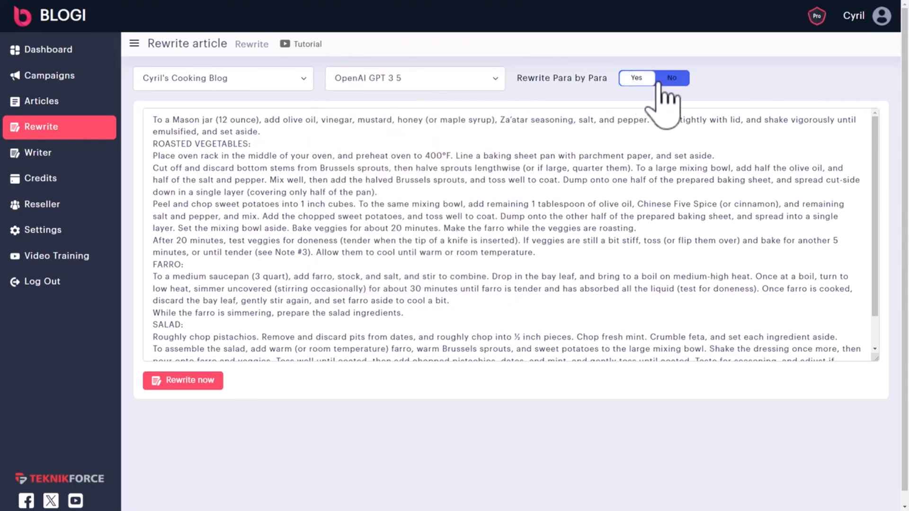
click(659, 83)
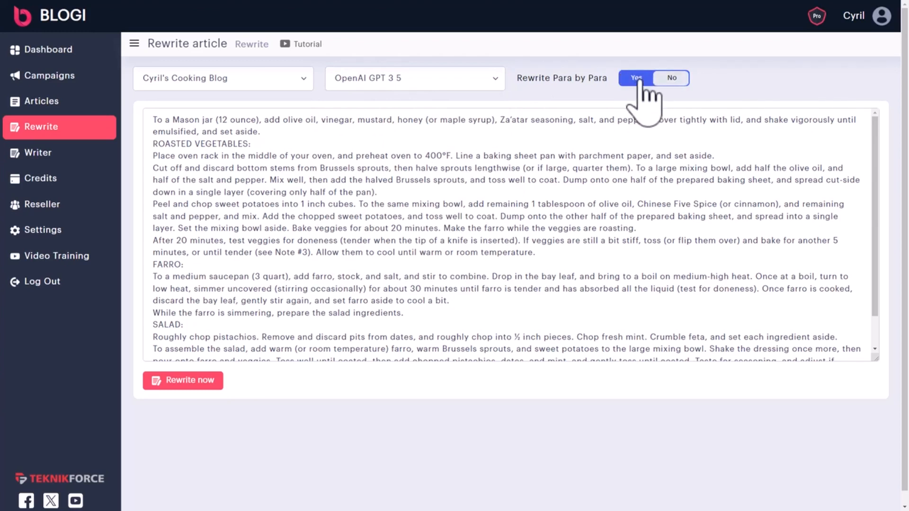
click(189, 381)
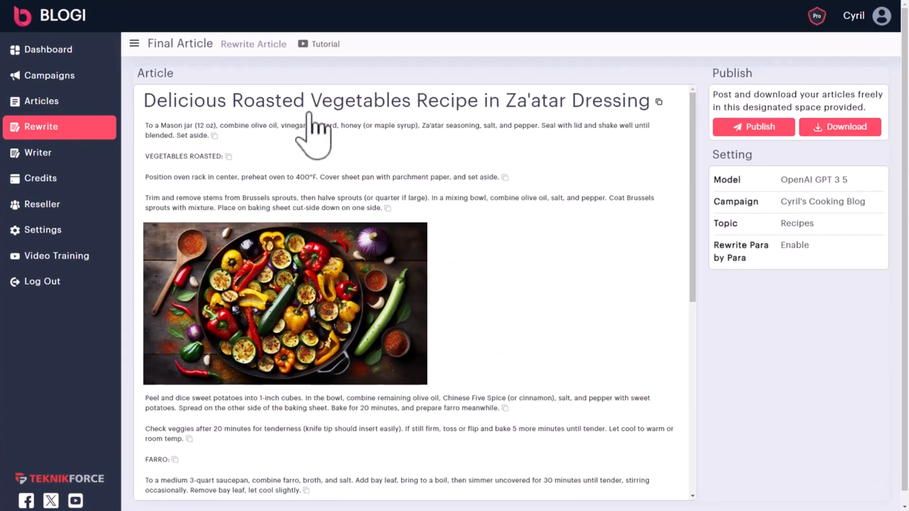
Review the rewritten recipe, copy its title, then switch to the Writer page
mouse_move(384, 322)
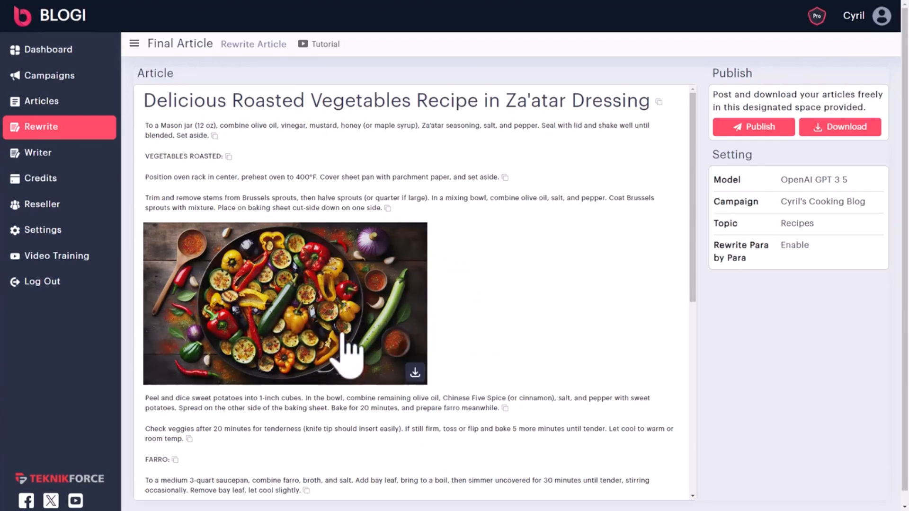
scroll(344, 335, down, 8)
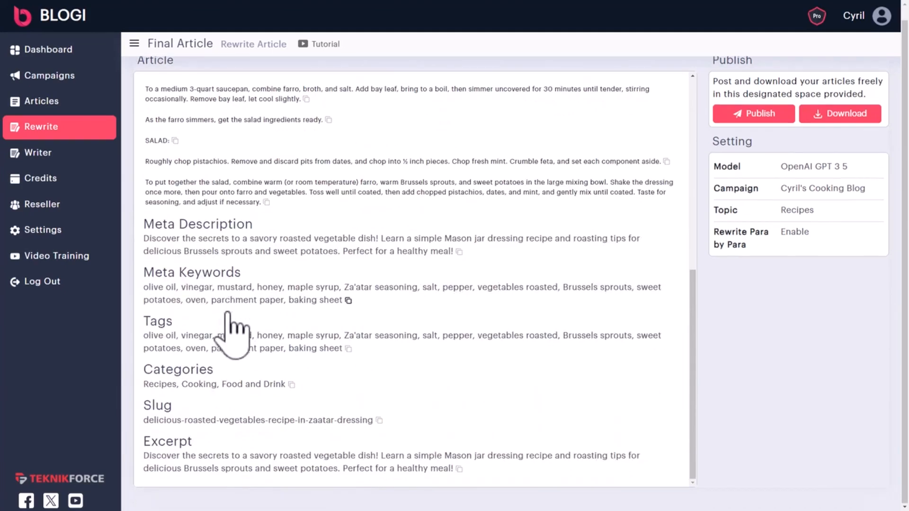
scroll(457, 476, up, 1)
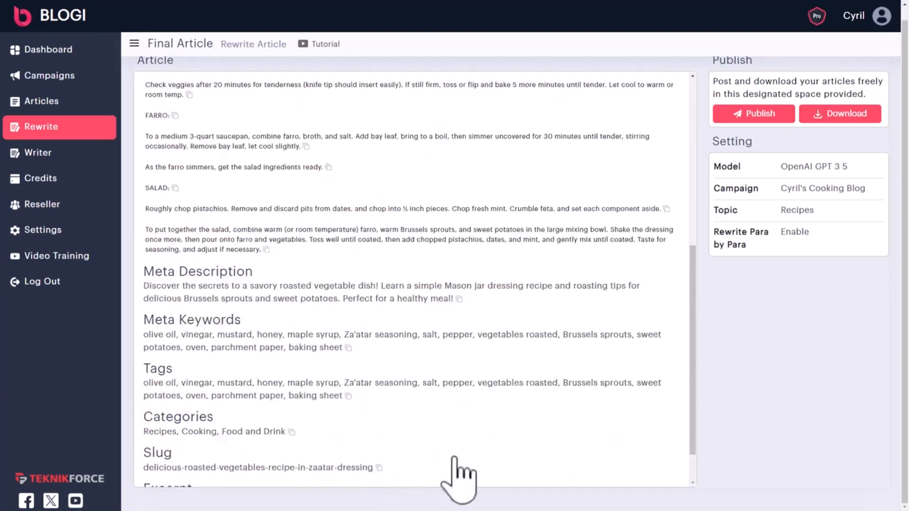
scroll(457, 468, up, 7)
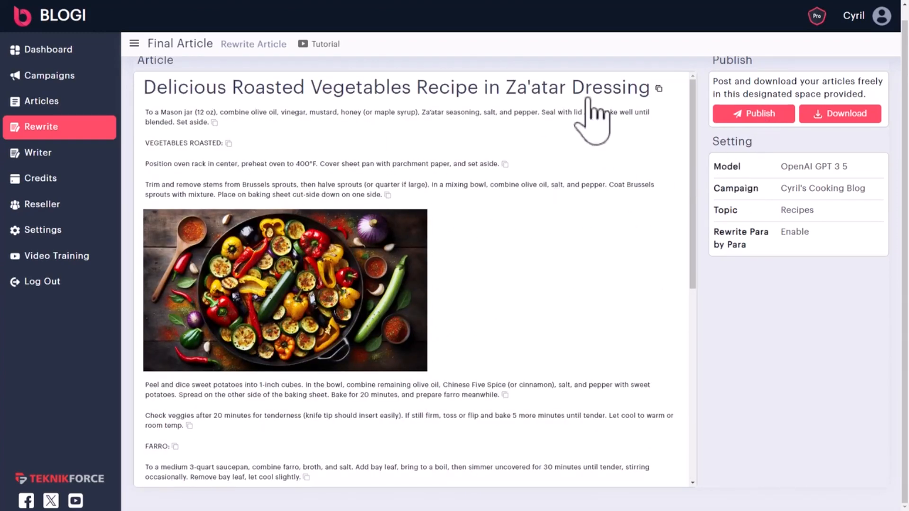
click(658, 89)
drag(241, 124, 569, 468)
click(566, 433)
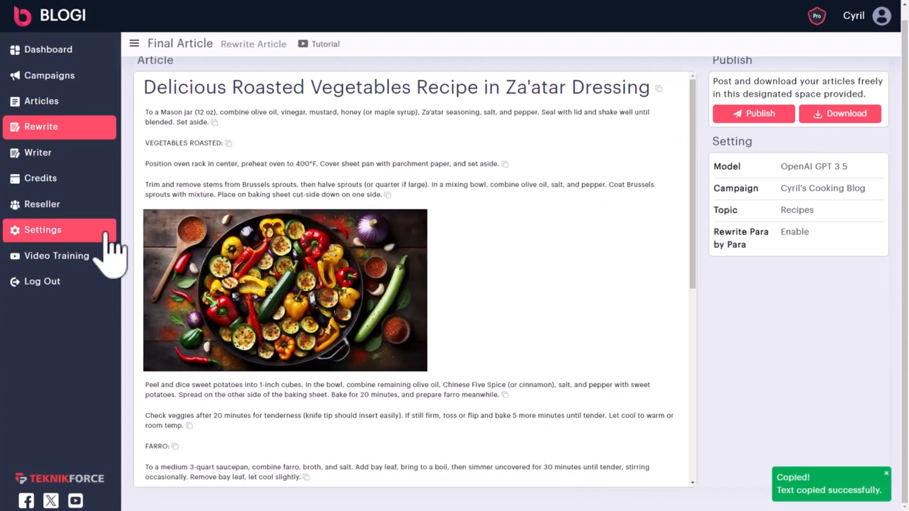
click(80, 164)
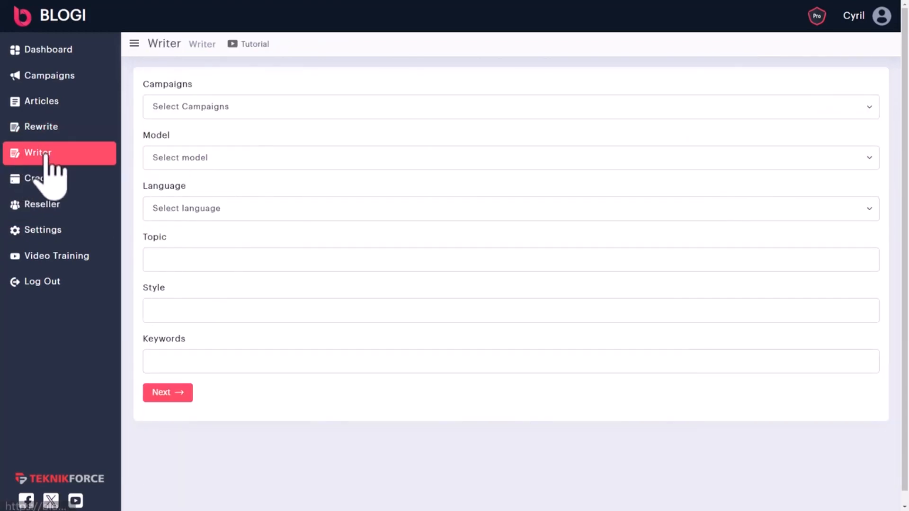
Select the cooking blog campaign, the Claude 2 model and English language
click(206, 108)
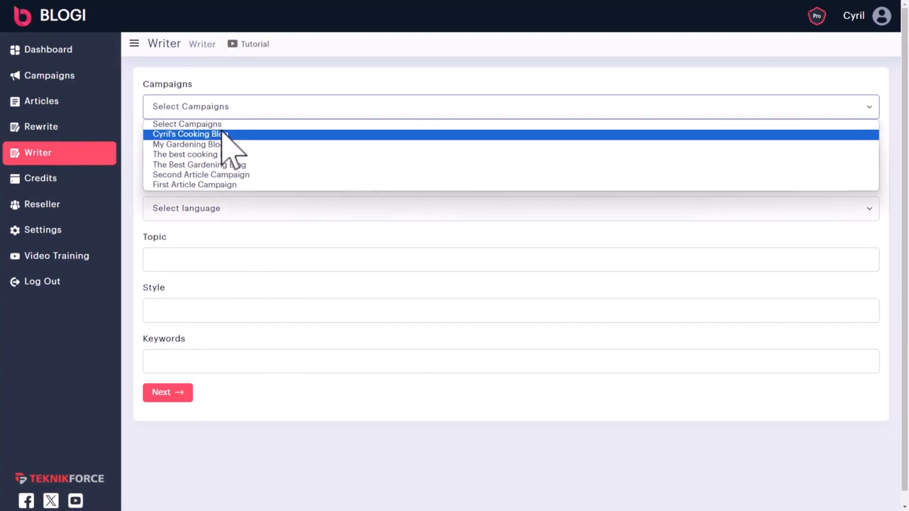
click(224, 134)
click(223, 158)
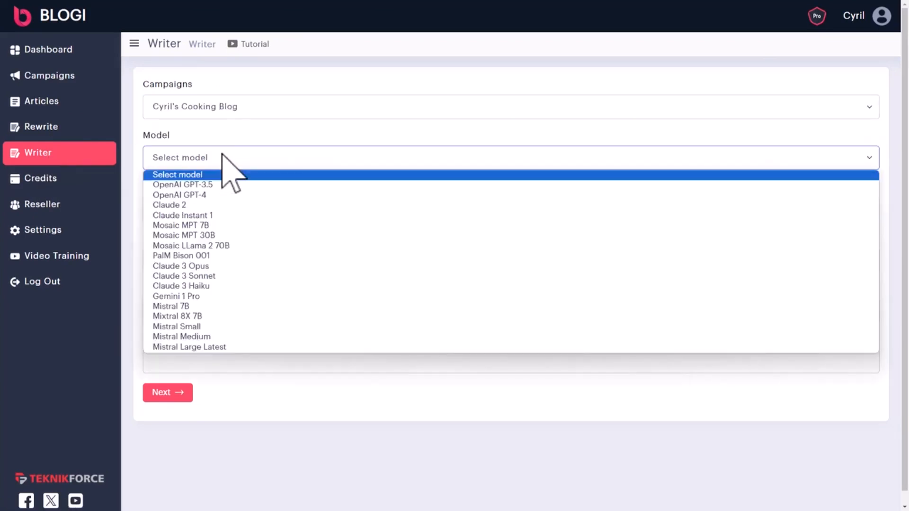
click(226, 206)
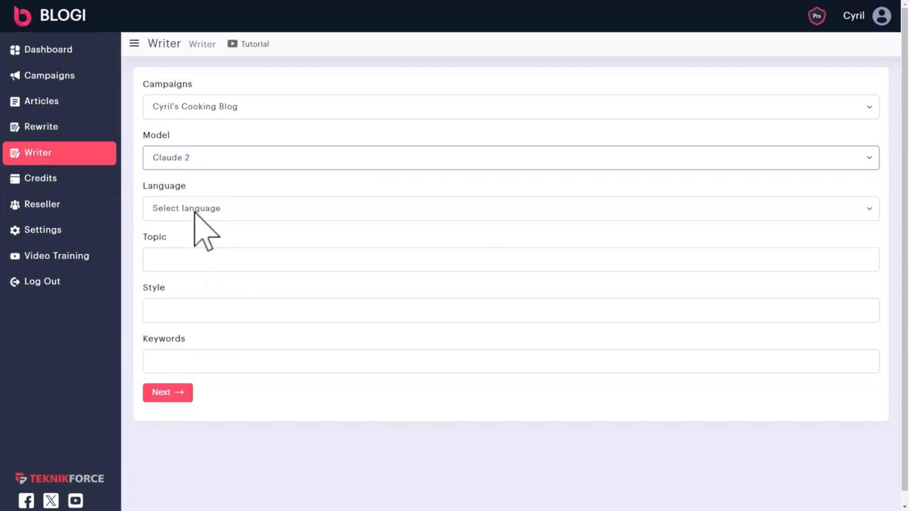
click(194, 209)
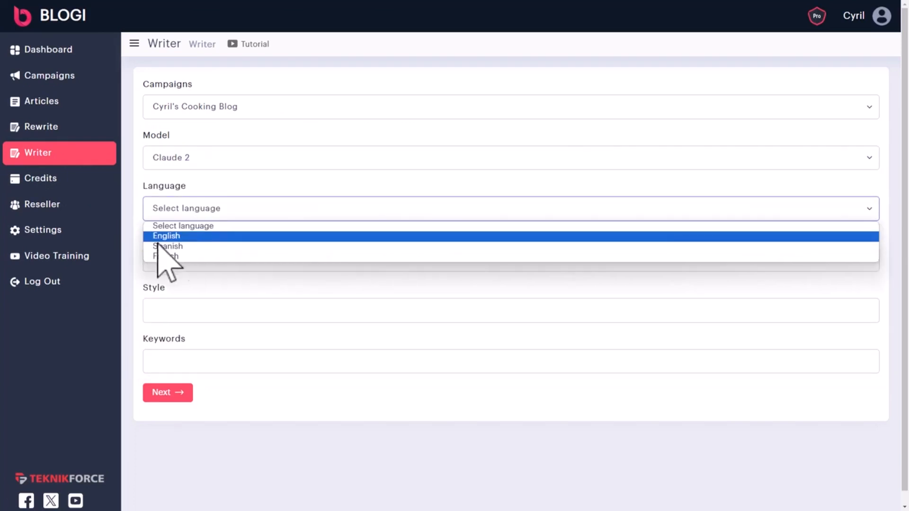
click(175, 236)
Paste the nuclear research ethics topic, set style 'comic', and generate the article
key(ctrl+v)
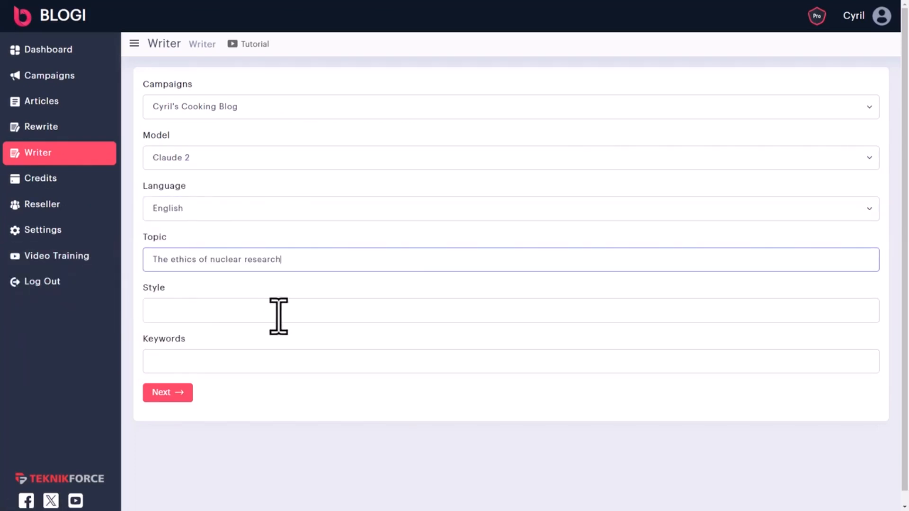
click(222, 313)
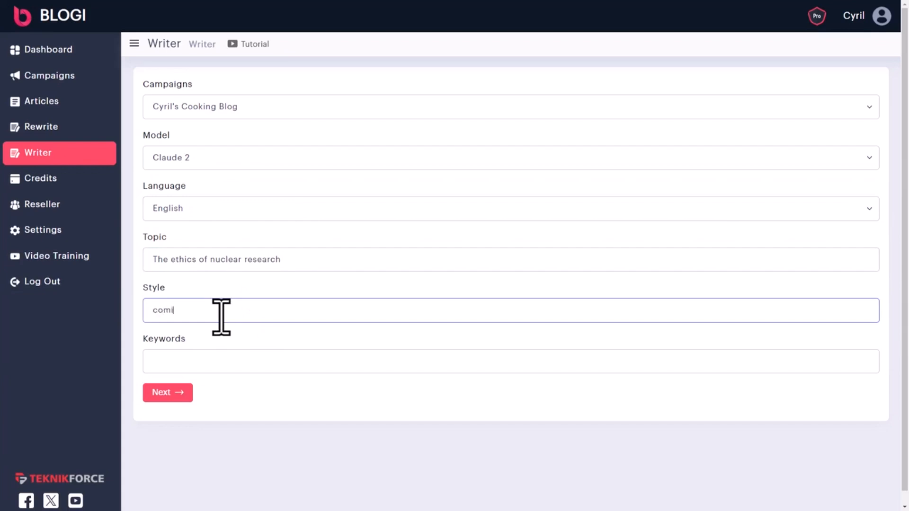
click(184, 365)
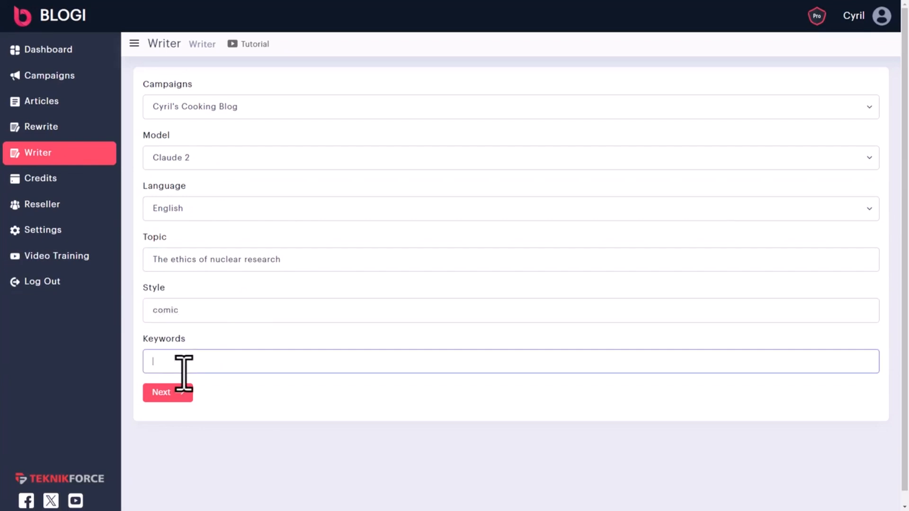
click(161, 397)
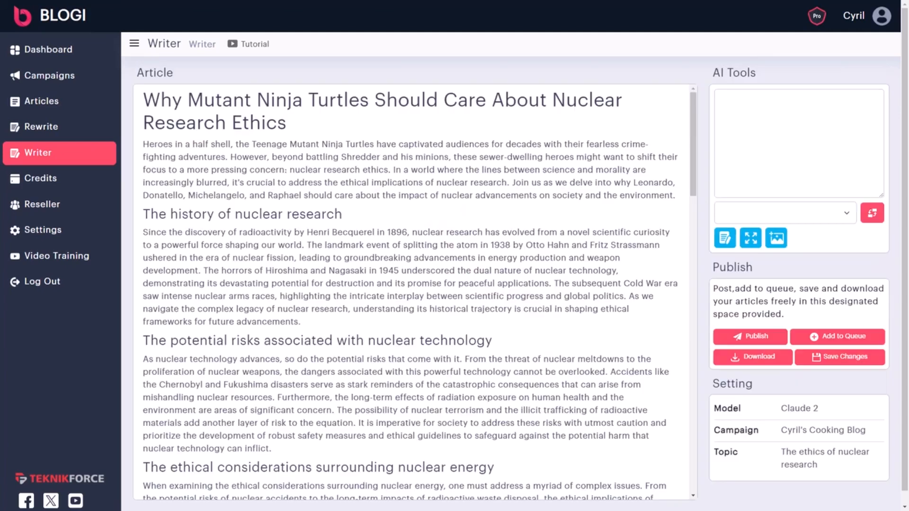
Pick the intro paragraph and clean stray letters out of its first line
triple_click(347, 112)
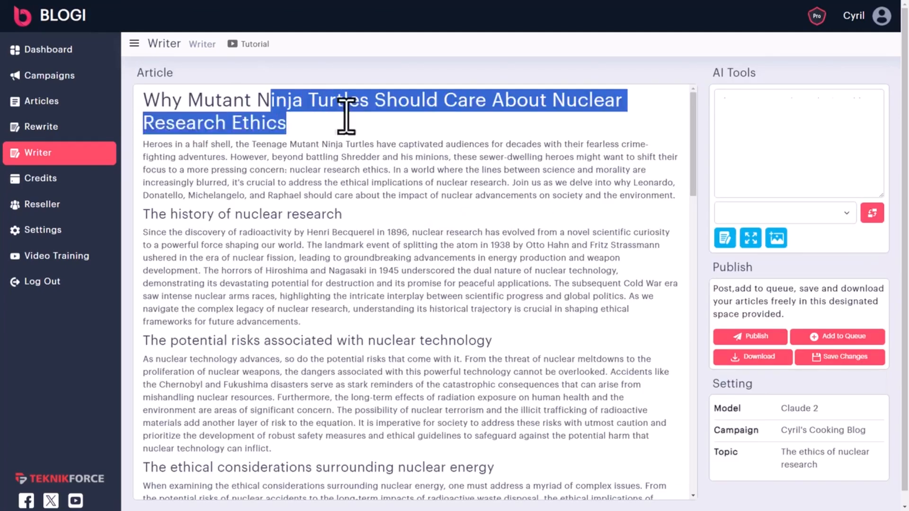
scroll(314, 259, down, 15)
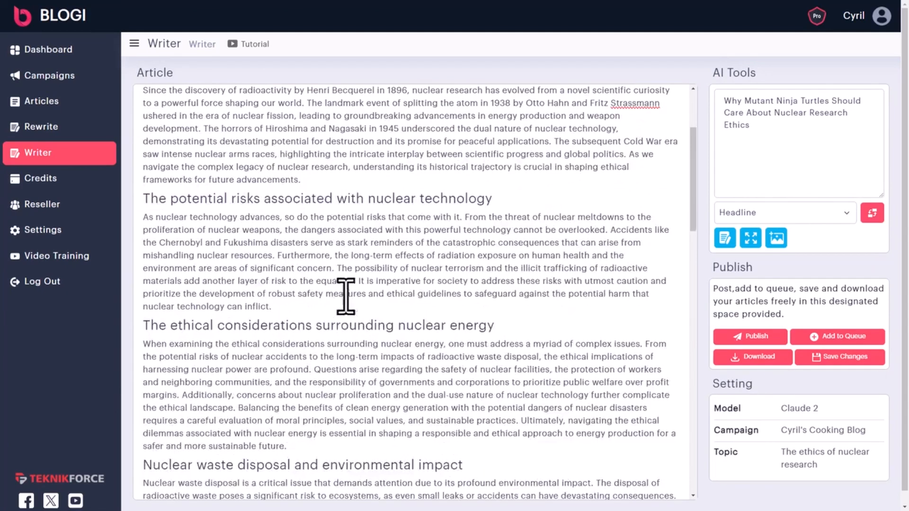
scroll(331, 397, up, 15)
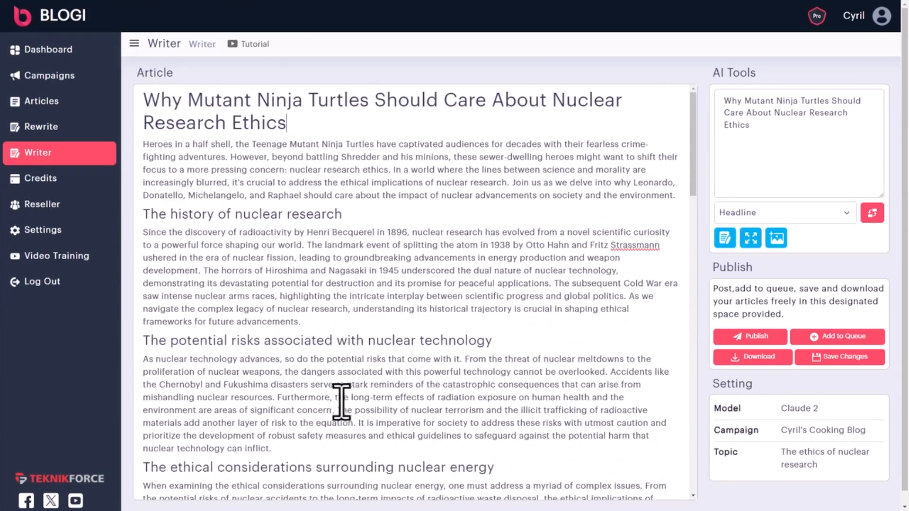
click(401, 171)
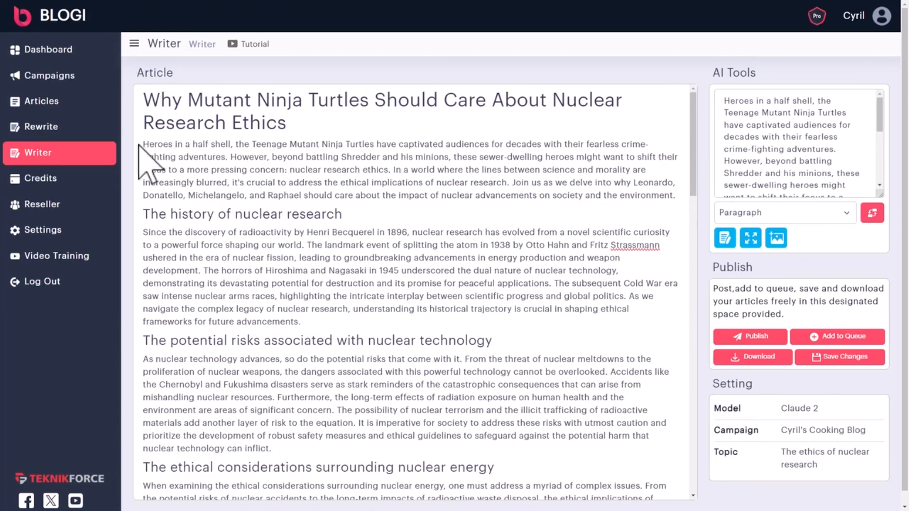
click(160, 150)
text(dfsd)
key(BackSpace)
key(BackSpace)
key(BackSpace)
key(BackSpace)
Have the AI rewrite the intro paragraph and replace the original with the new text
drag(146, 150, 669, 193)
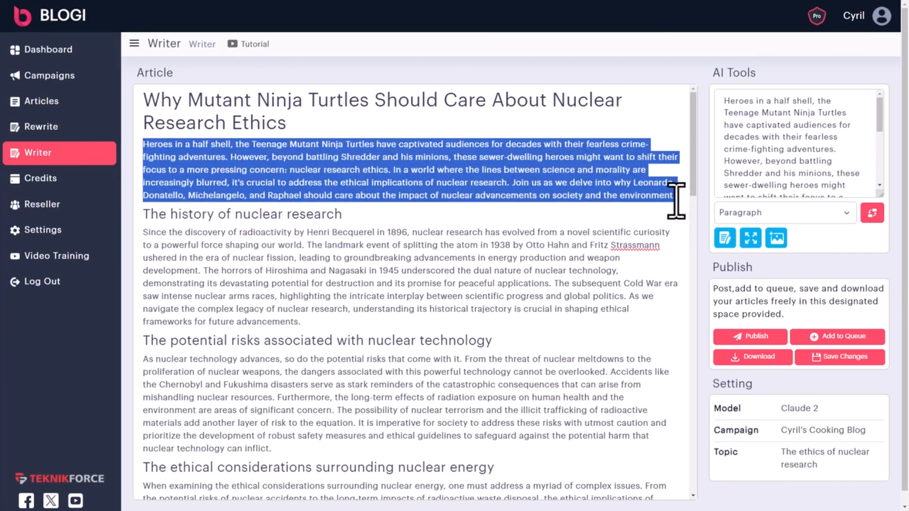
click(730, 240)
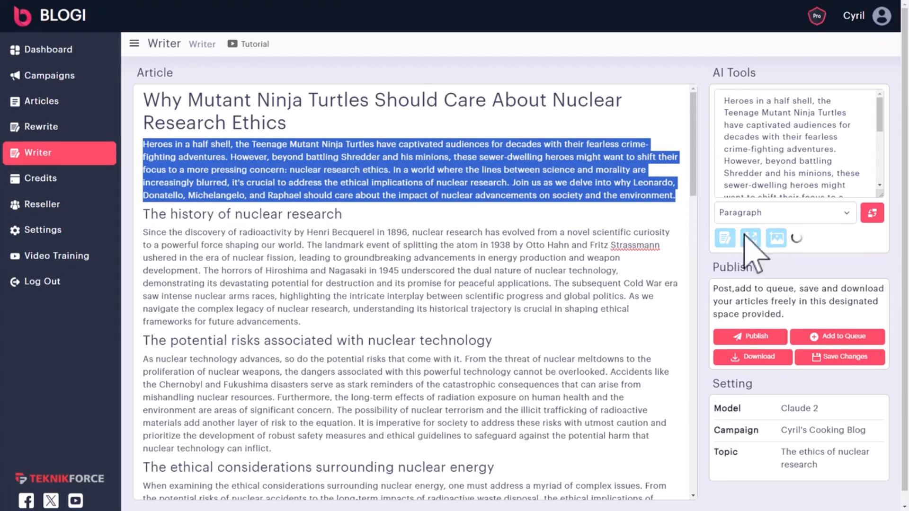
scroll(825, 157, down, 3)
scroll(813, 186, up, 5)
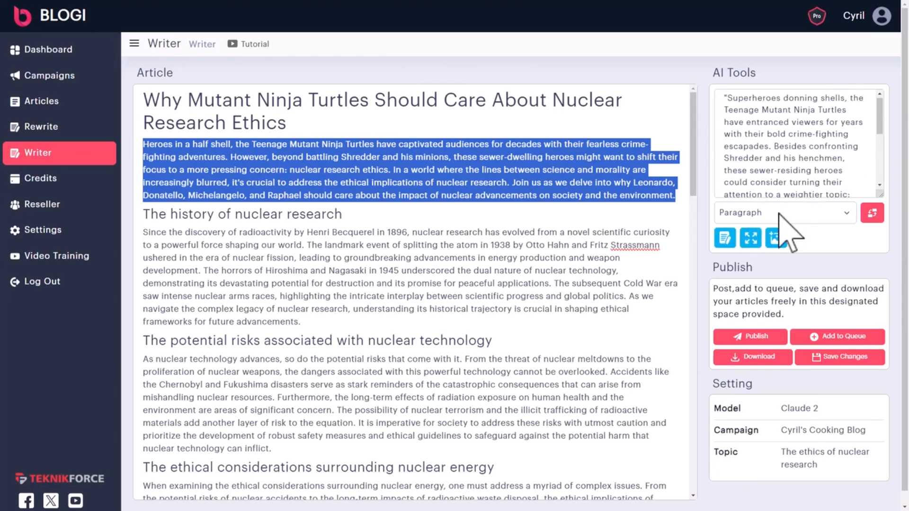
click(876, 219)
drag(195, 145, 498, 310)
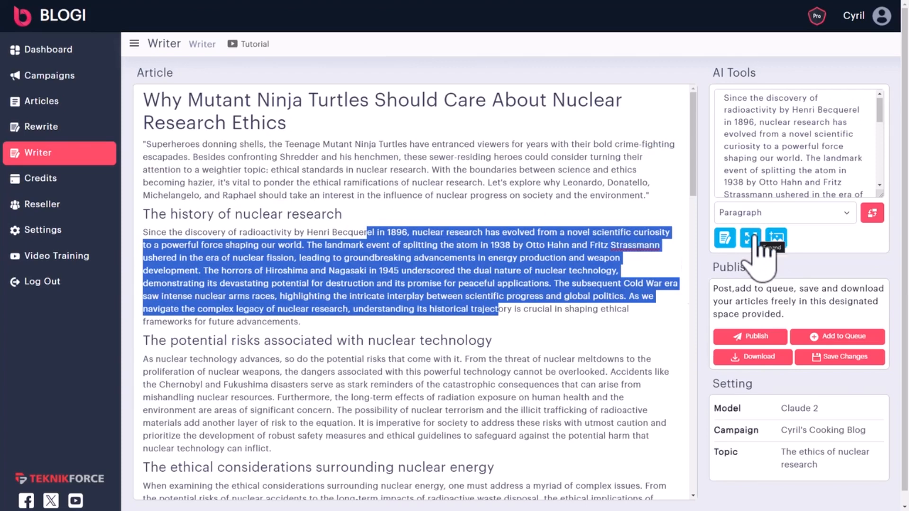
Add paragraph breaks before 'The horrors of Hiroshima' and after 'world.' in the history section
click(424, 278)
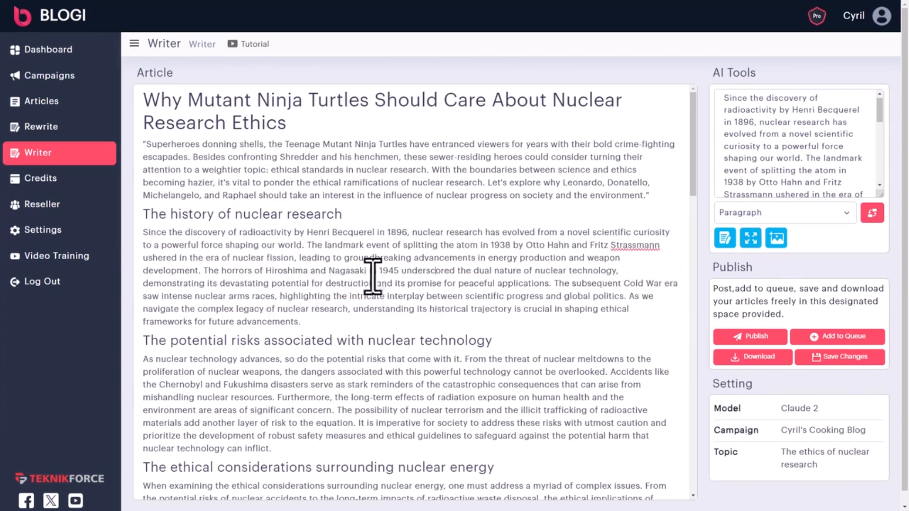
click(207, 271)
key(Return)
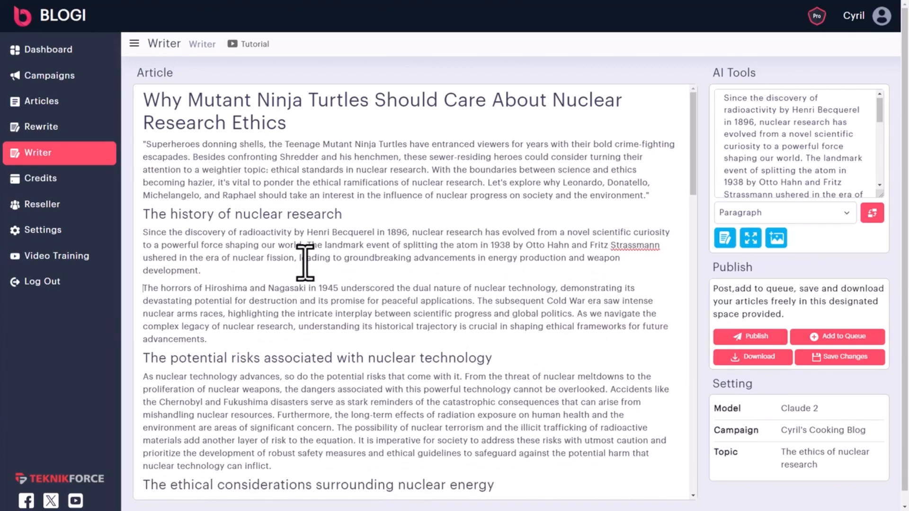
click(307, 245)
key(Return)
key(Return)
drag(307, 245, 143, 232)
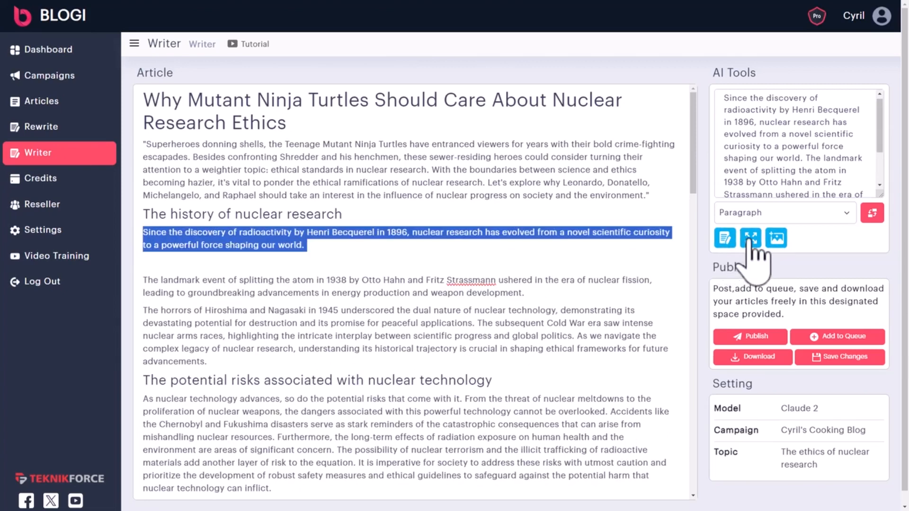
click(289, 261)
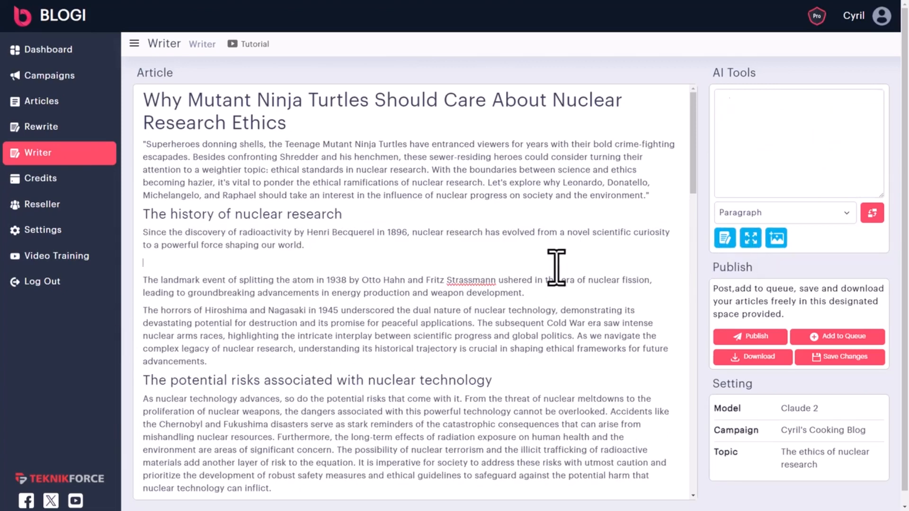
click(276, 183)
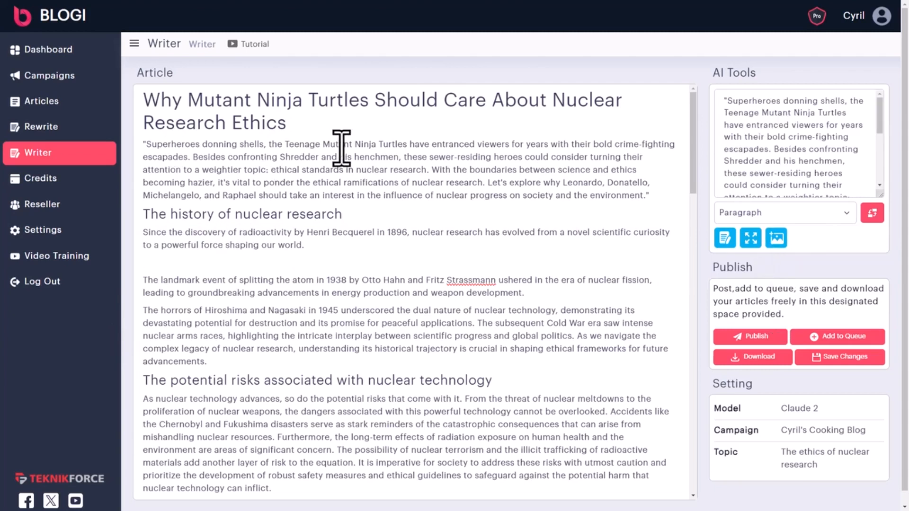
drag(147, 144, 407, 146)
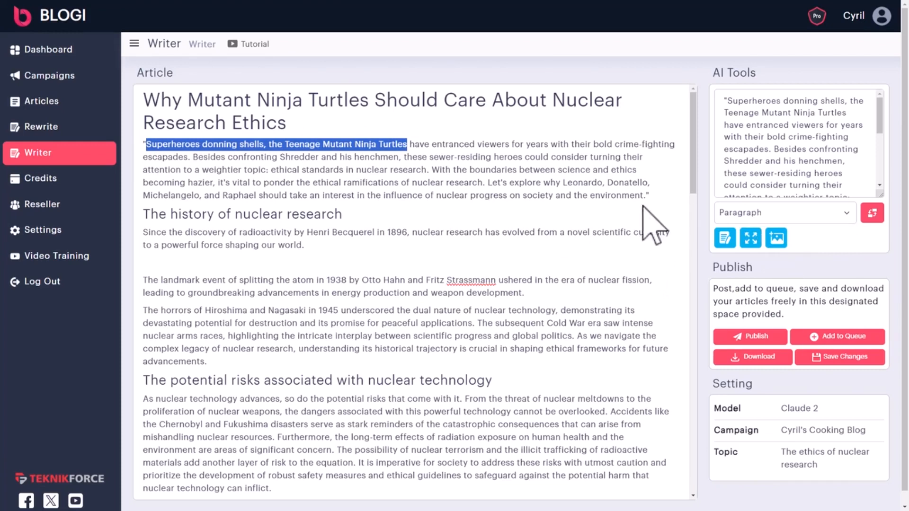
Generate an AI image of the turtles debating science from the selected intro phrase and insert it
click(784, 237)
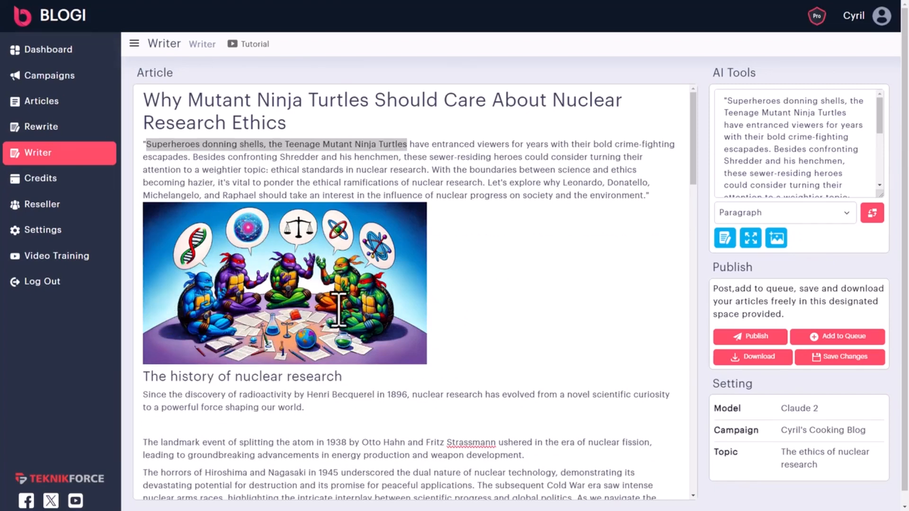
click(538, 284)
scroll(315, 282, down, 4)
Trim the Hiroshima paragraph to read 'potential for destruction between scientific progress and global politics.'
click(298, 296)
shift+click(376, 310)
text(fgd)
key(BackSpace)
key(BackSpace)
key(BackSpace)
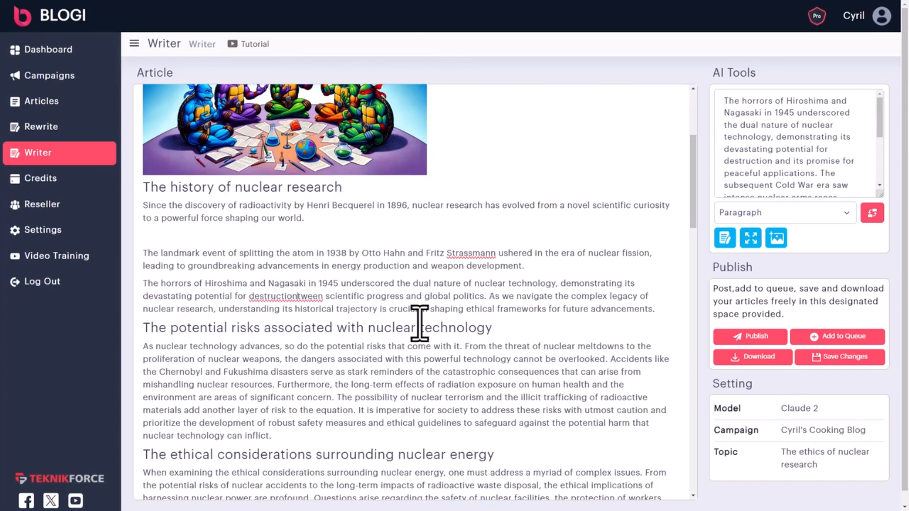
text(bet)
key(Delete)
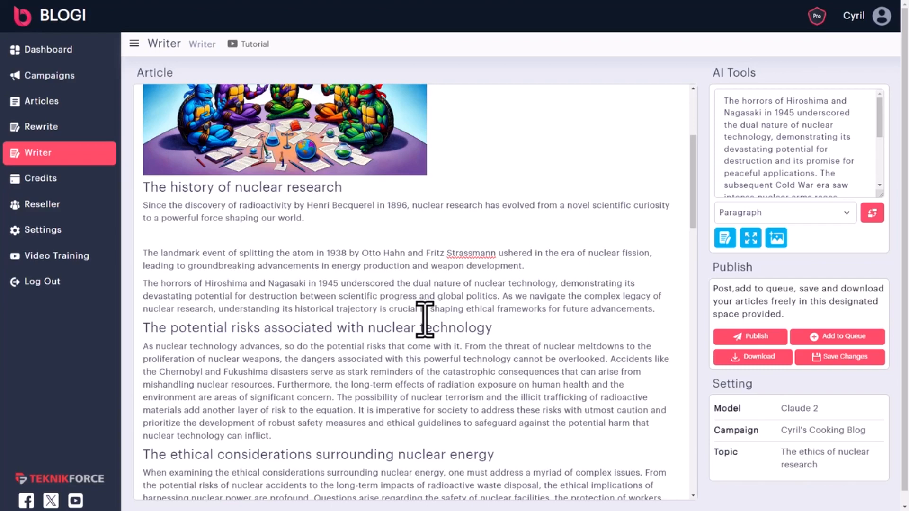
scroll(388, 279, up, 4)
scroll(536, 310, down, 4)
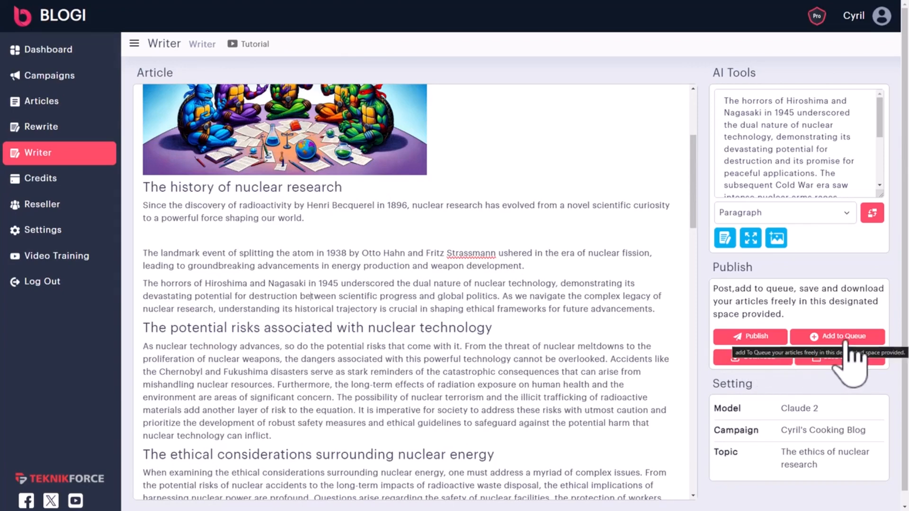
scroll(274, 319, up, 4)
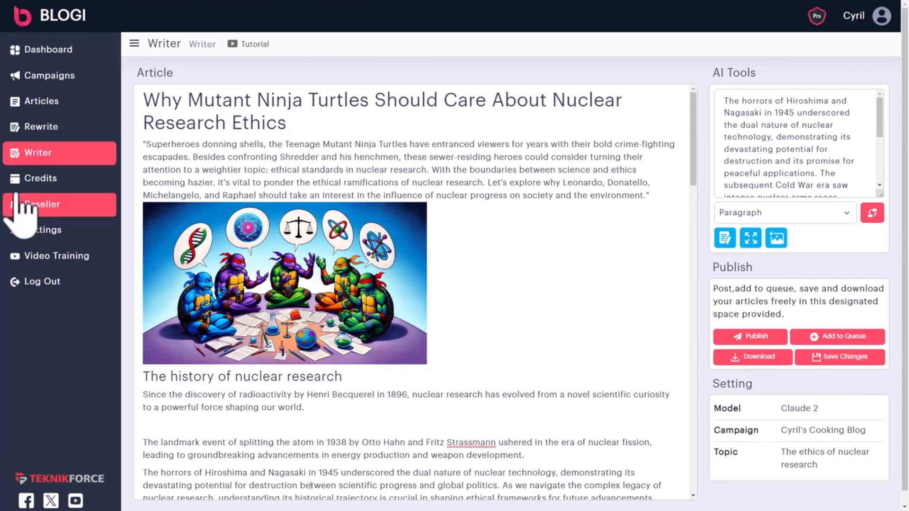